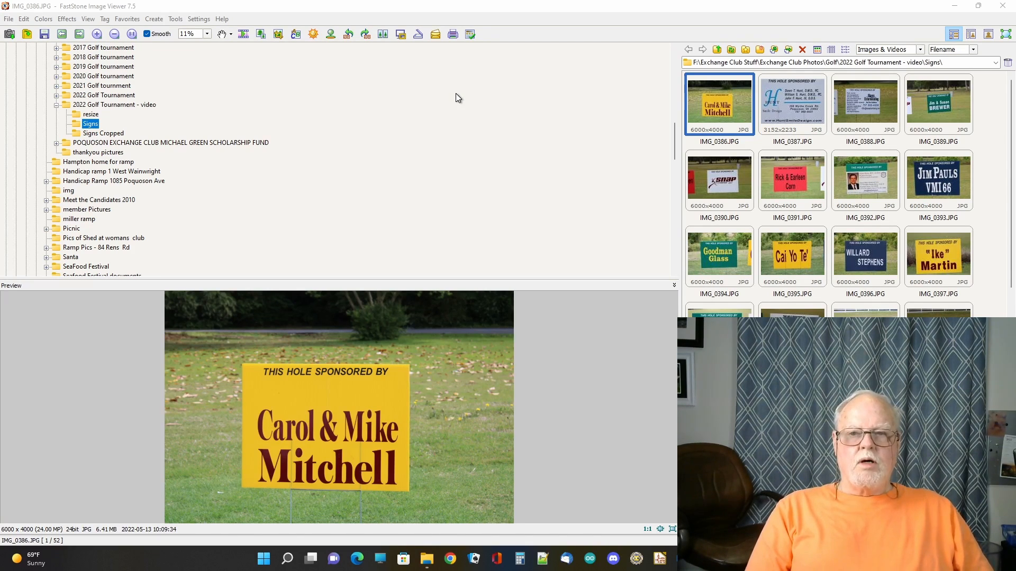
Step: Open IMG_0389.JPG from the Signs folder as an image in GIMP
{"action": "left_click_drag", "start_coordinate": [1015, 38], "coordinate": [496, 15]}
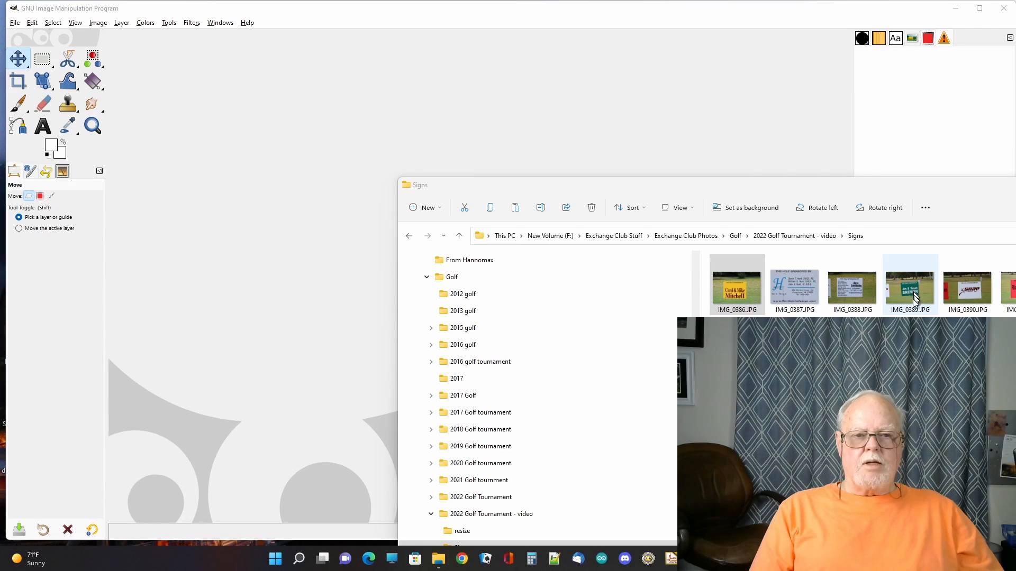
{"action": "left_click_drag", "start_coordinate": [910, 290], "coordinate": [274, 160]}
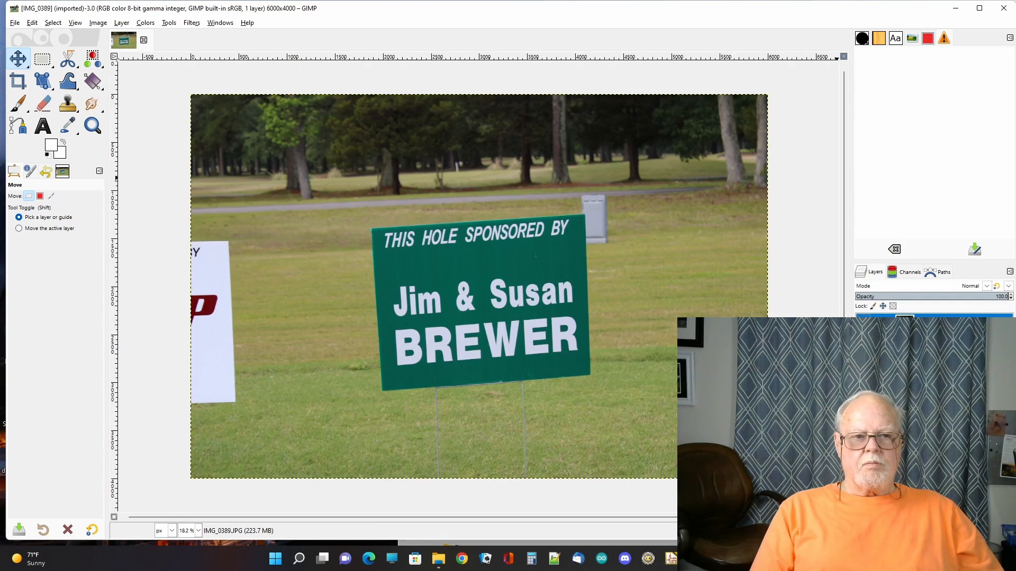
{"action": "left_click_drag", "start_coordinate": [1015, 188], "coordinate": [1015, 150]}
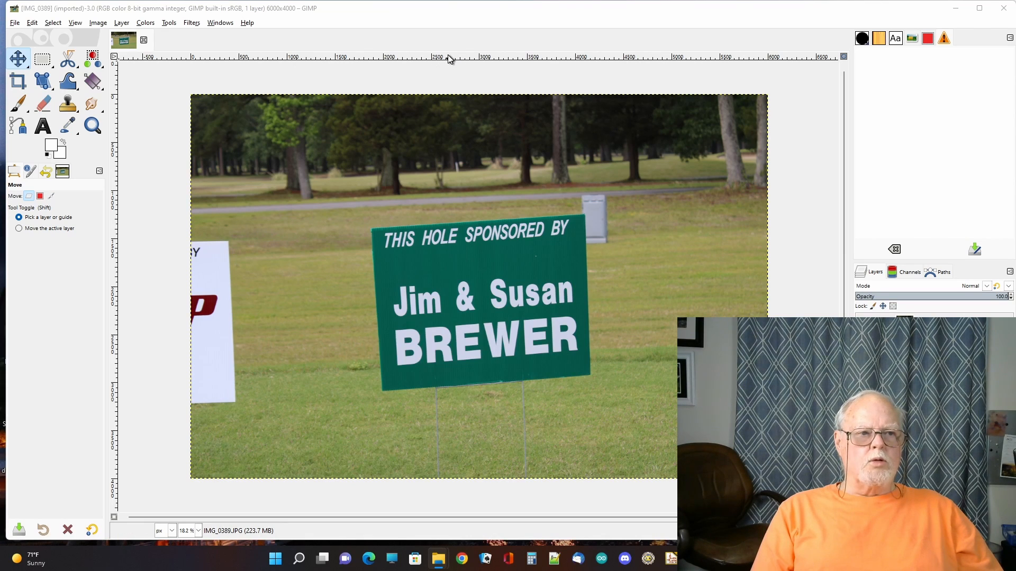
Step: Place two horizontal and two vertical guides through the outermost corners of the green sign, framing its top, bottom and sides
{"action": "left_click_drag", "start_coordinate": [449, 57], "coordinate": [583, 215]}
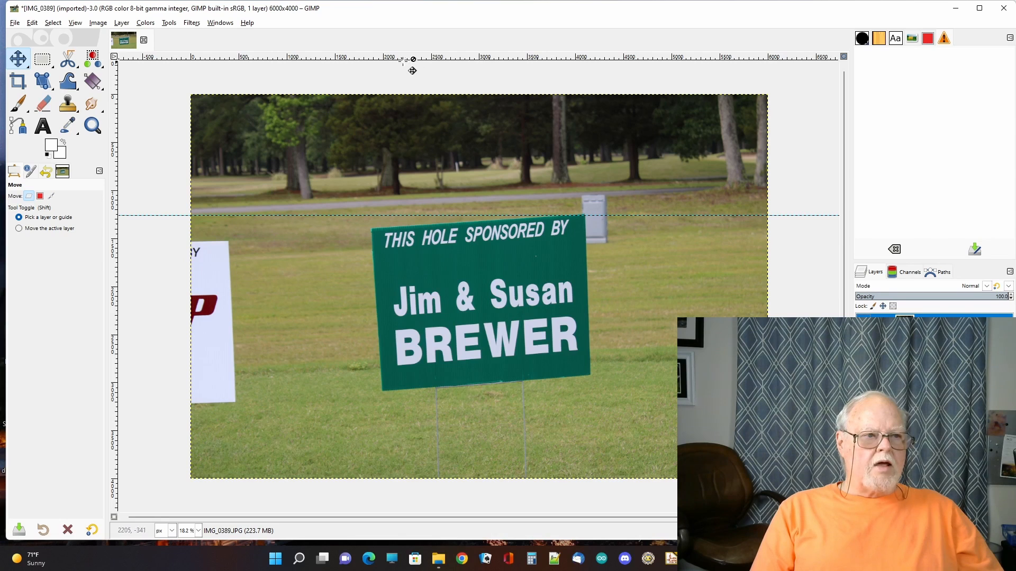
{"action": "left_click_drag", "start_coordinate": [407, 61], "coordinate": [383, 389]}
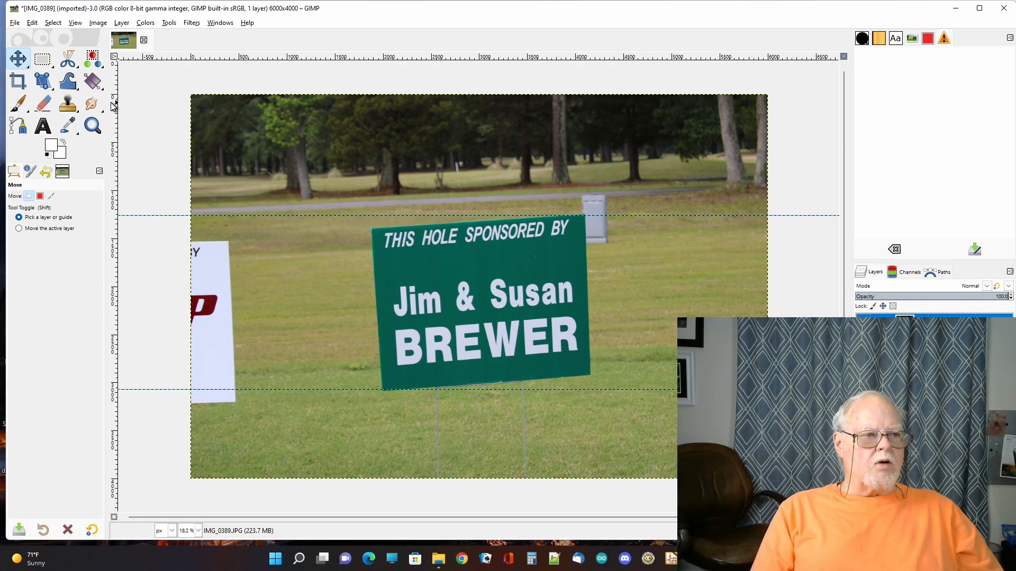
{"action": "left_click_drag", "start_coordinate": [114, 120], "coordinate": [373, 233]}
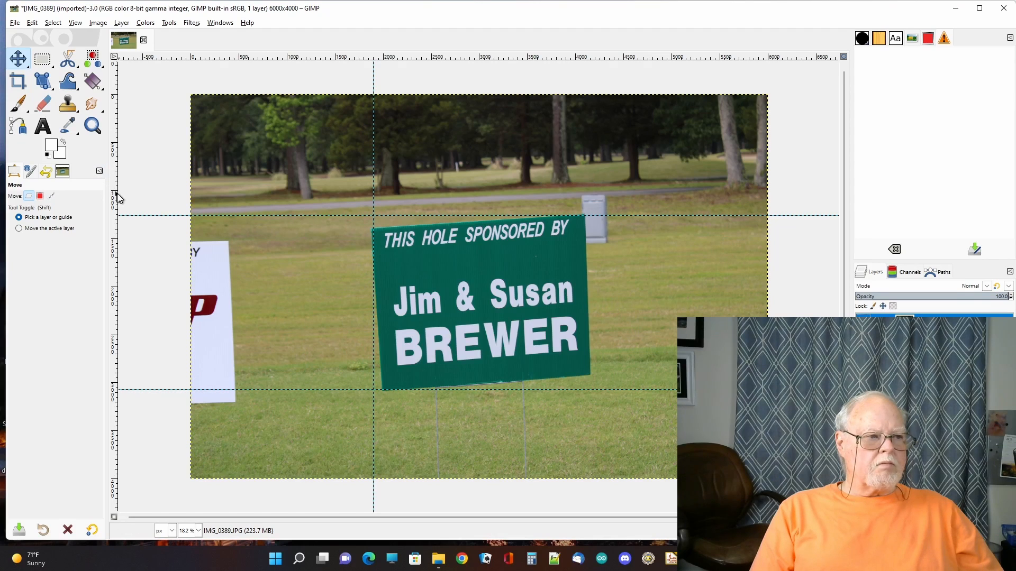
{"action": "left_click_drag", "start_coordinate": [116, 199], "coordinate": [589, 377]}
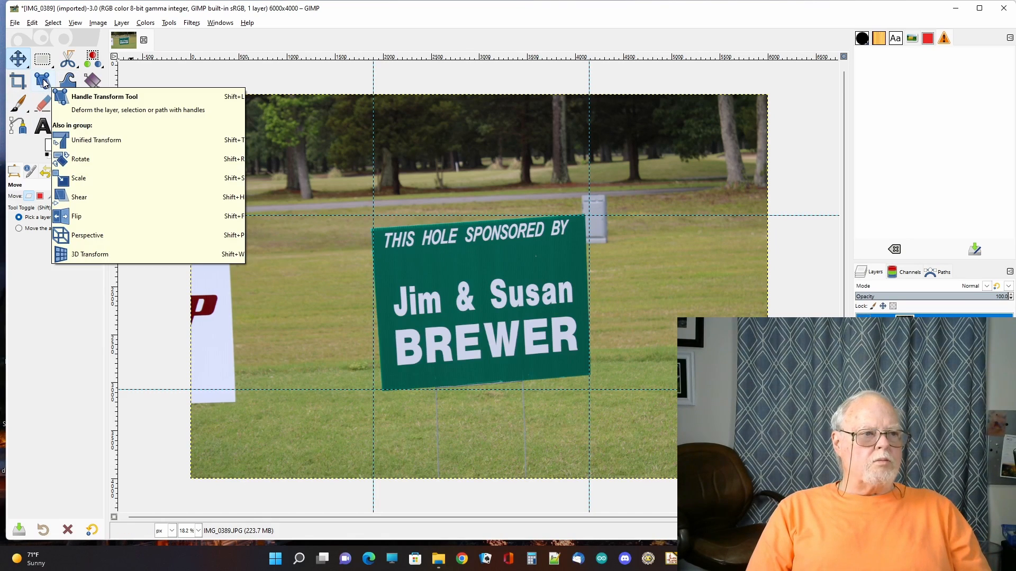
Step: With Handle Transform, add handles on the sign's two upper corners and lower-right corner and move them onto the guide intersections
{"action": "left_click", "coordinate": [43, 83]}
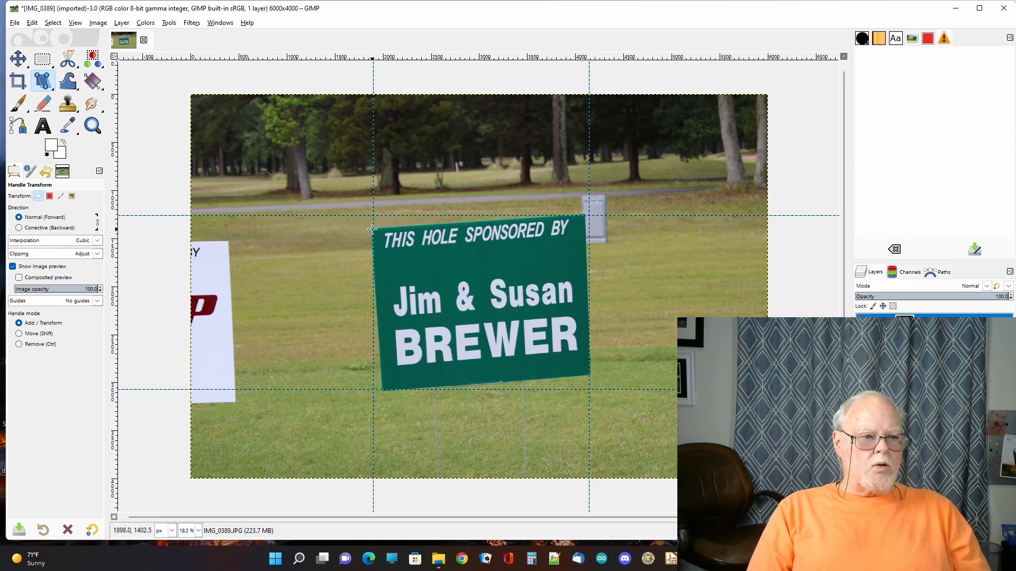
{"action": "left_click", "coordinate": [372, 228]}
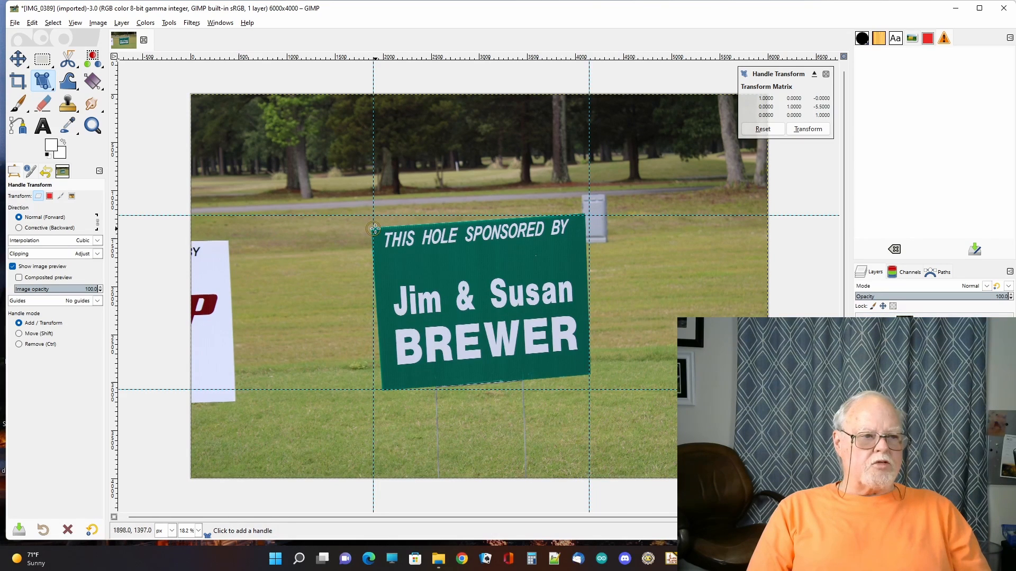
{"action": "left_click_drag", "start_coordinate": [374, 229], "coordinate": [372, 223]}
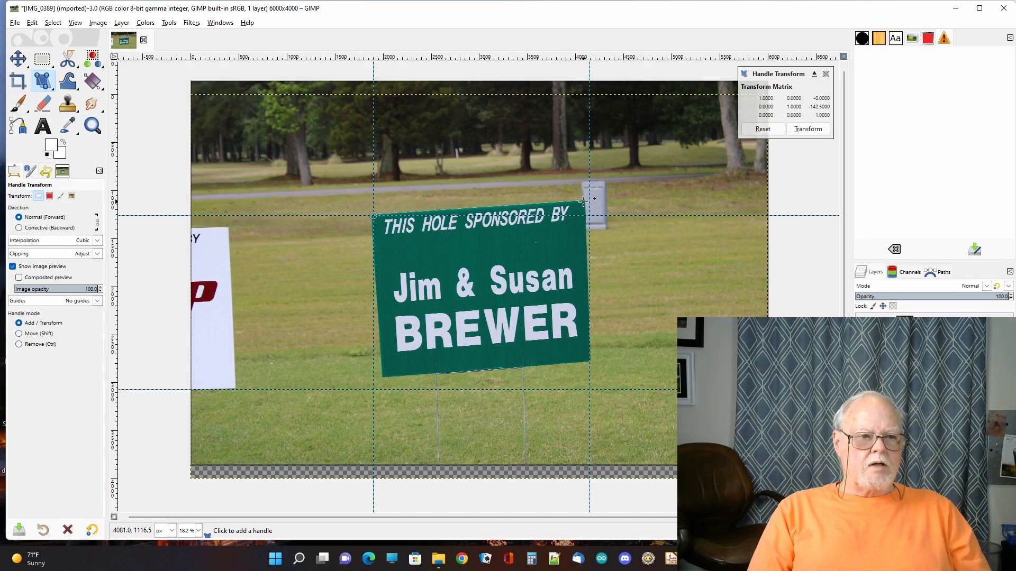
{"action": "left_click_drag", "start_coordinate": [583, 201], "coordinate": [588, 214]}
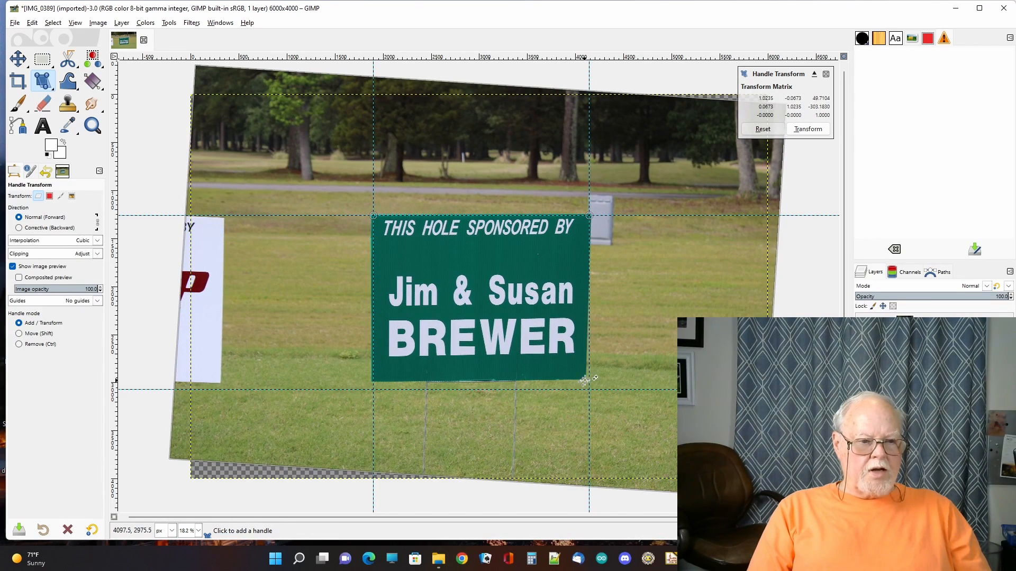
{"action": "left_click_drag", "start_coordinate": [584, 378], "coordinate": [589, 387]}
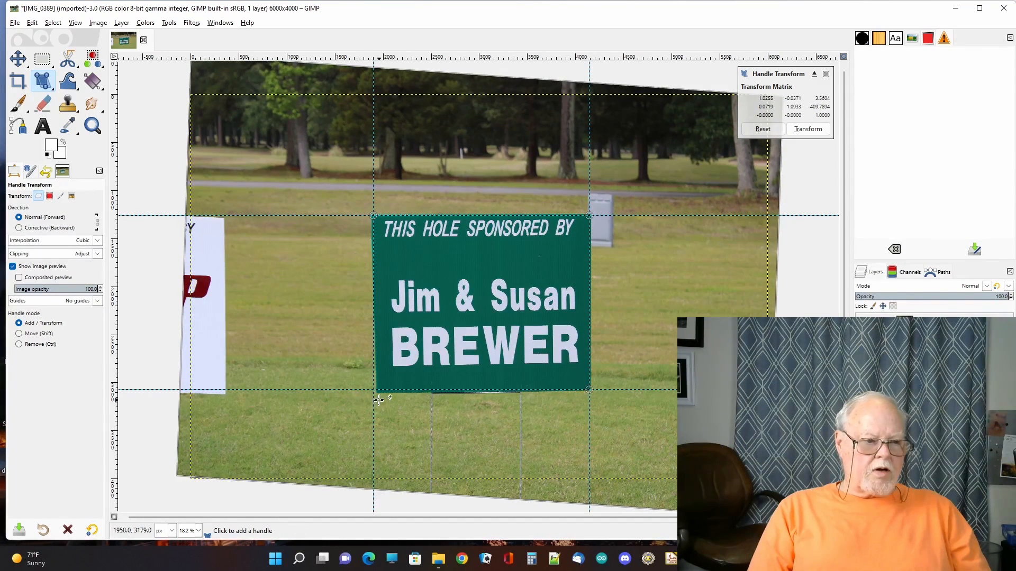
Step: Move the sign's lower-left corner onto its guide intersection with a fourth handle and apply the transform
{"action": "scroll", "coordinate": [376, 411], "scroll_direction": "up", "scroll_amount": 5, "text": "ctrl"}
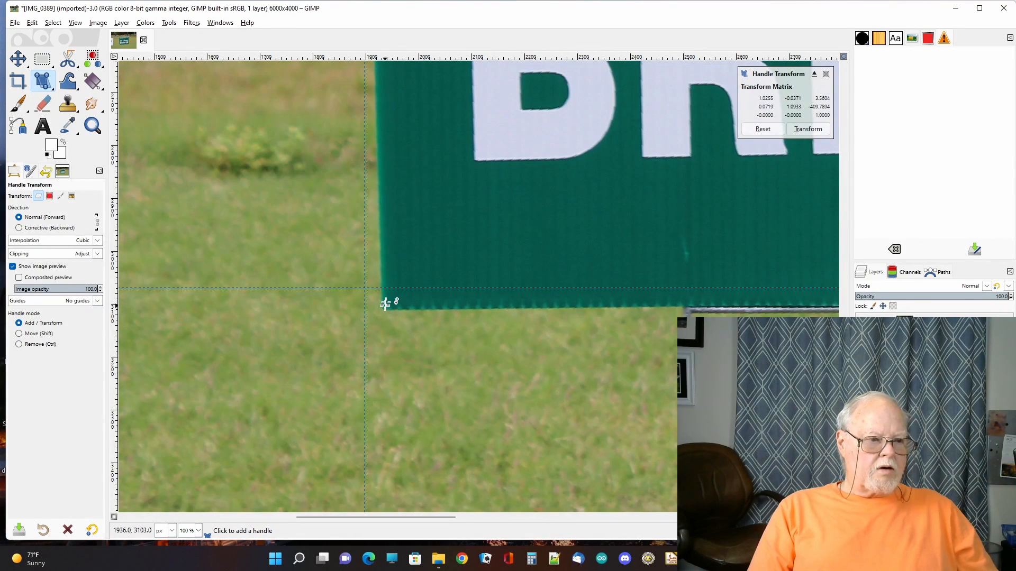
{"action": "left_click_drag", "start_coordinate": [384, 306], "coordinate": [366, 287]}
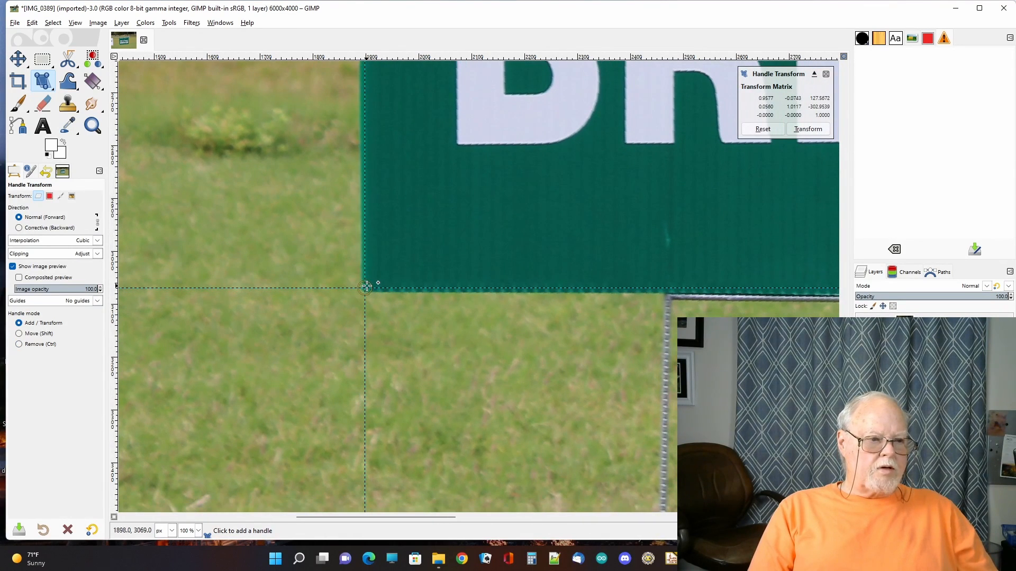
{"action": "scroll", "coordinate": [479, 368], "scroll_direction": "down", "scroll_amount": 4, "text": "ctrl"}
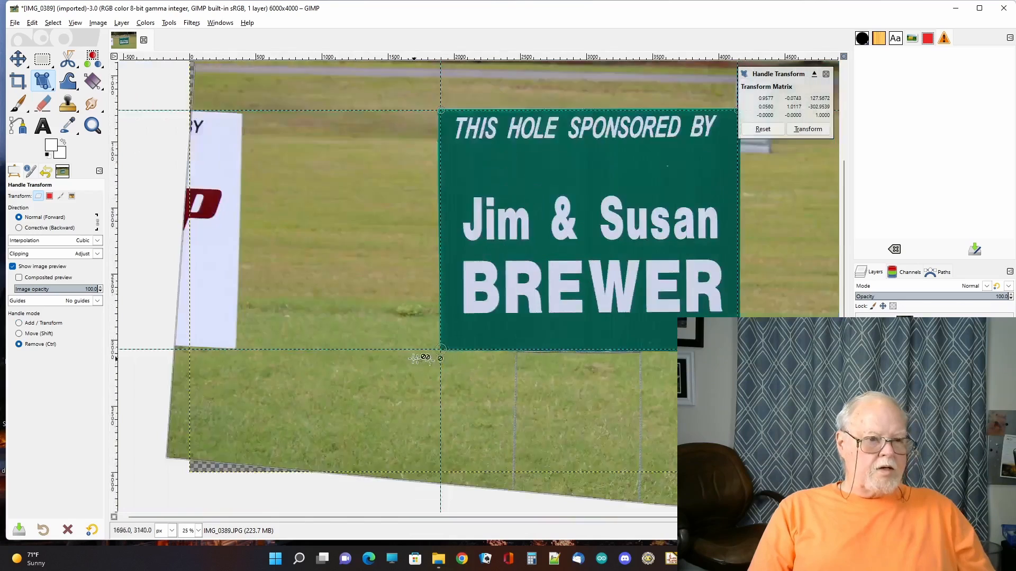
{"action": "scroll", "coordinate": [414, 359], "scroll_direction": "down", "scroll_amount": 1, "text": "ctrl"}
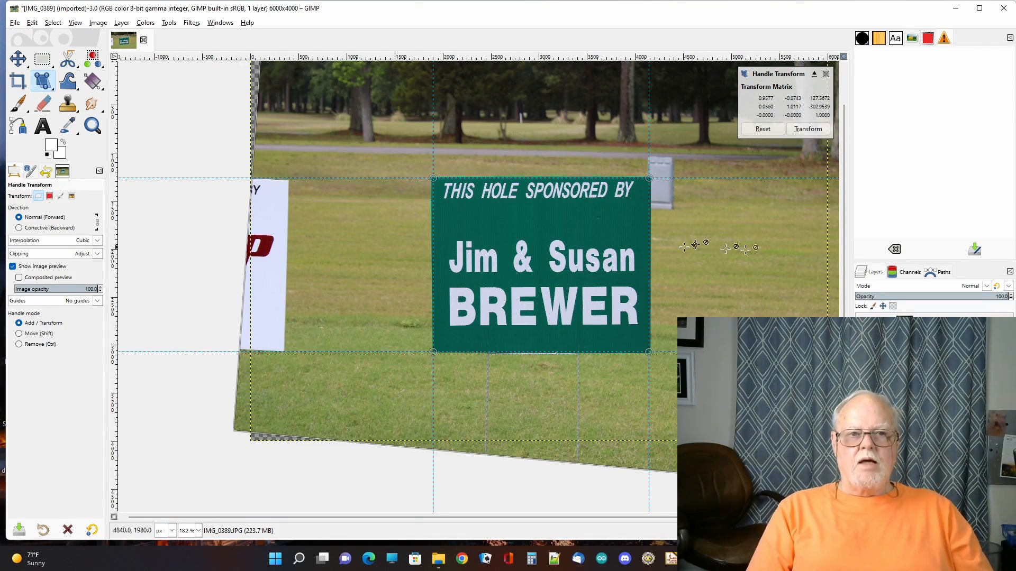
{"action": "left_click", "coordinate": [808, 129]}
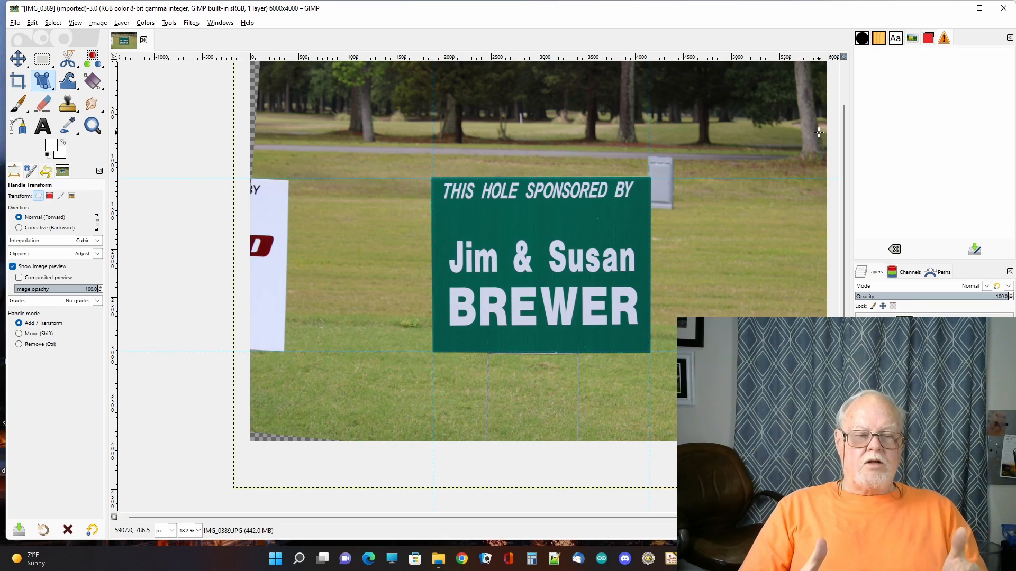
Step: Crop the image to the straightened sign along the guides, at 2288 × 1809 px
{"action": "left_click", "coordinate": [19, 83]}
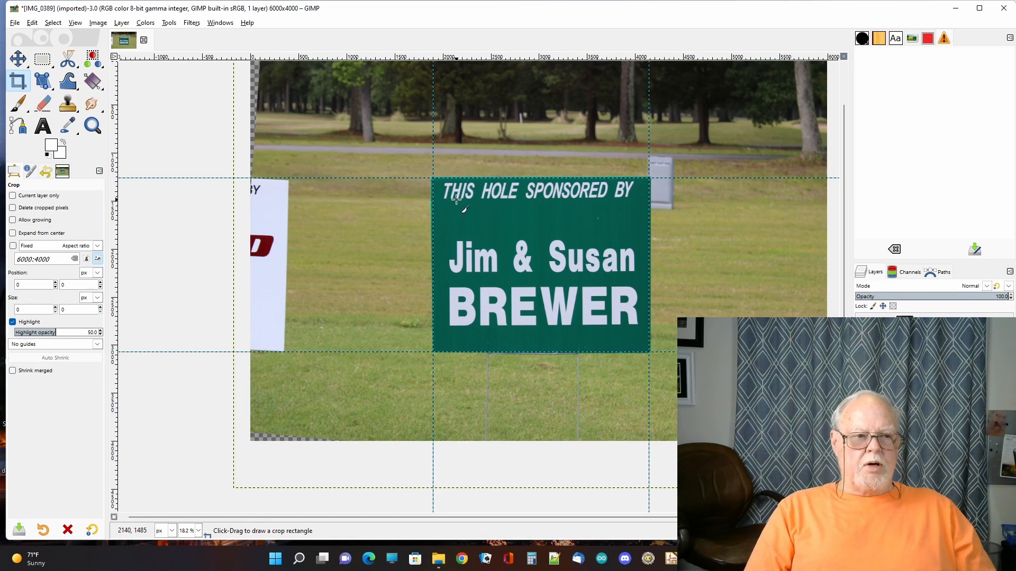
{"action": "left_click_drag", "start_coordinate": [456, 199], "coordinate": [650, 353]}
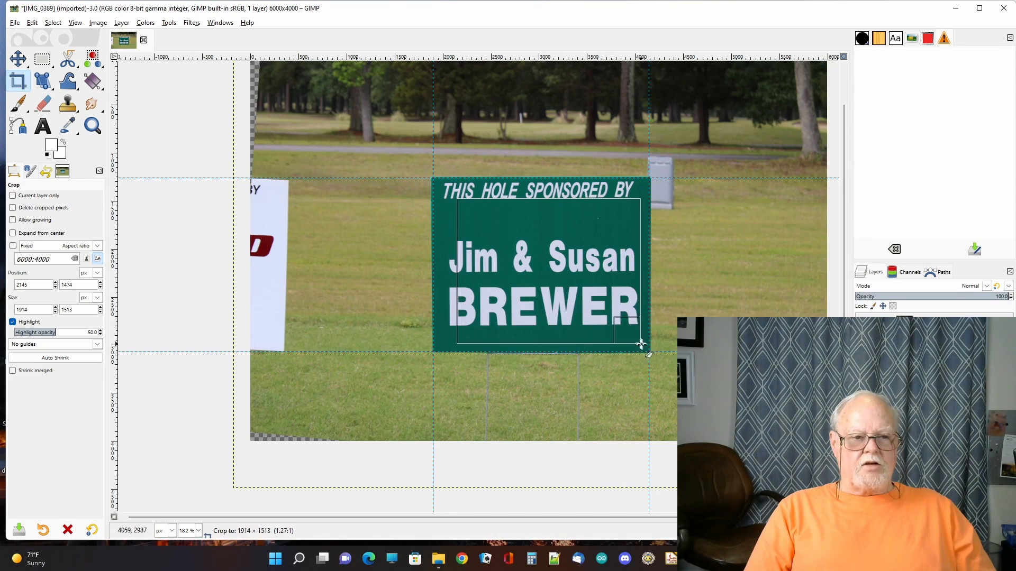
{"action": "left_click_drag", "start_coordinate": [649, 350], "coordinate": [644, 346]}
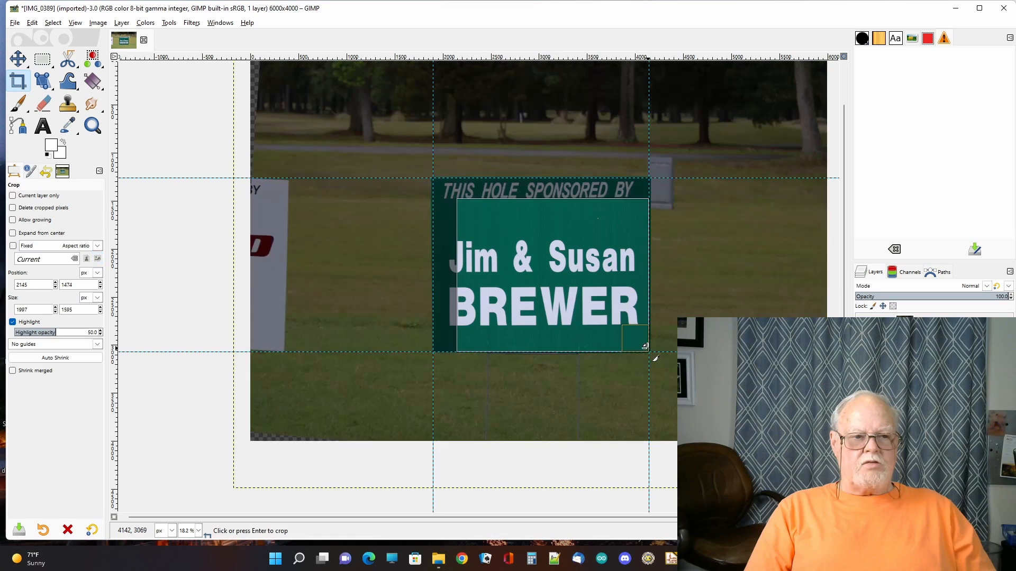
{"action": "left_click_drag", "start_coordinate": [474, 217], "coordinate": [448, 199]}
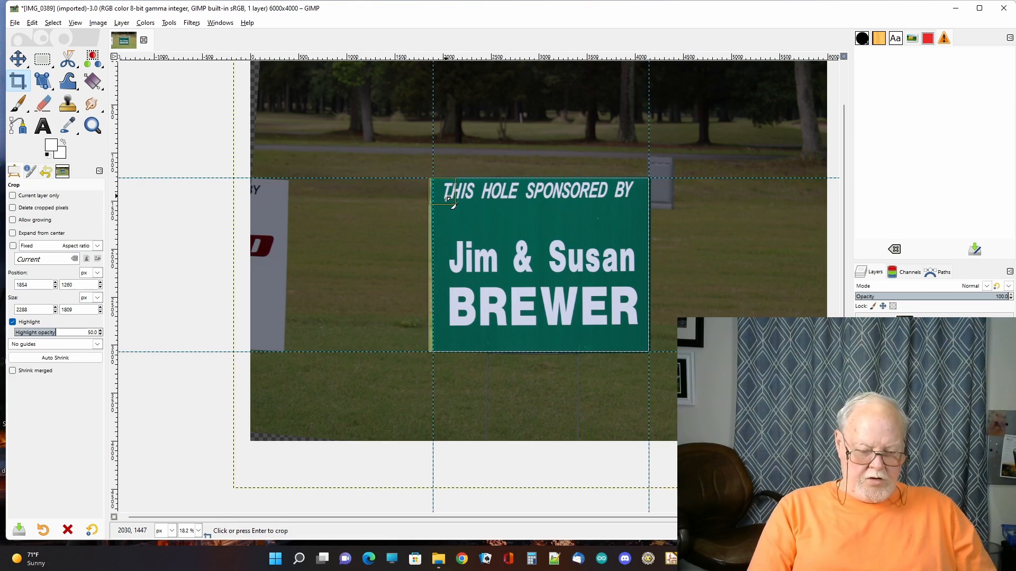
{"action": "left_click", "coordinate": [447, 197]}
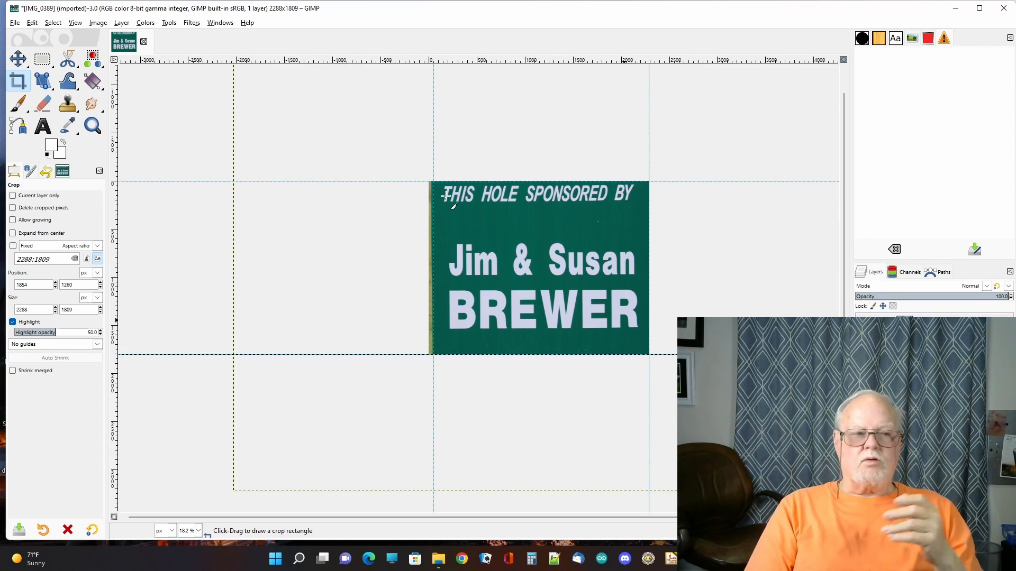
Step: Export the image as IMG_0389.JPG into the Signs Cropped folder at JPEG quality 97, replacing the existing file
{"action": "left_click", "coordinate": [15, 23]}
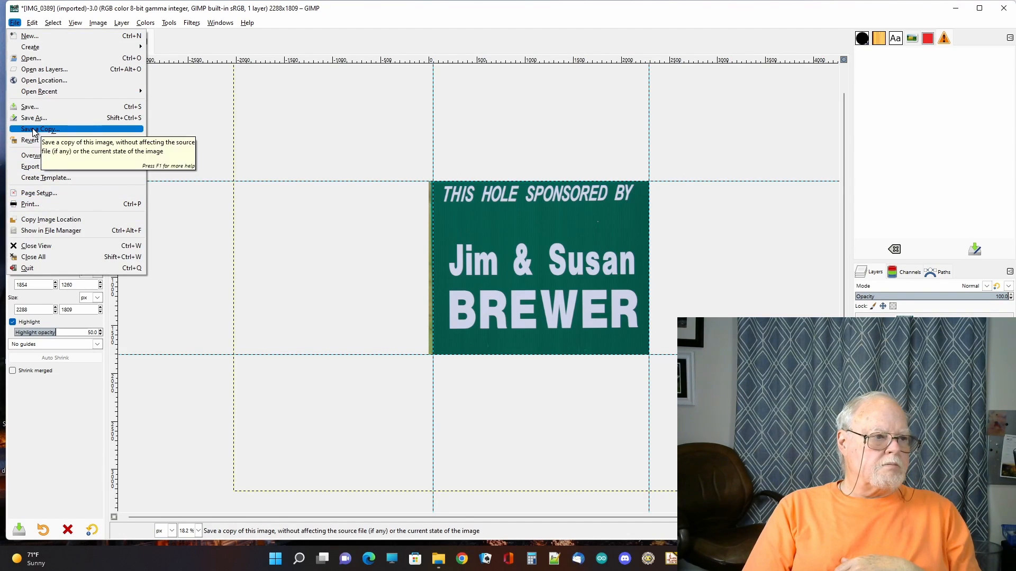
{"action": "left_click", "coordinate": [33, 167]}
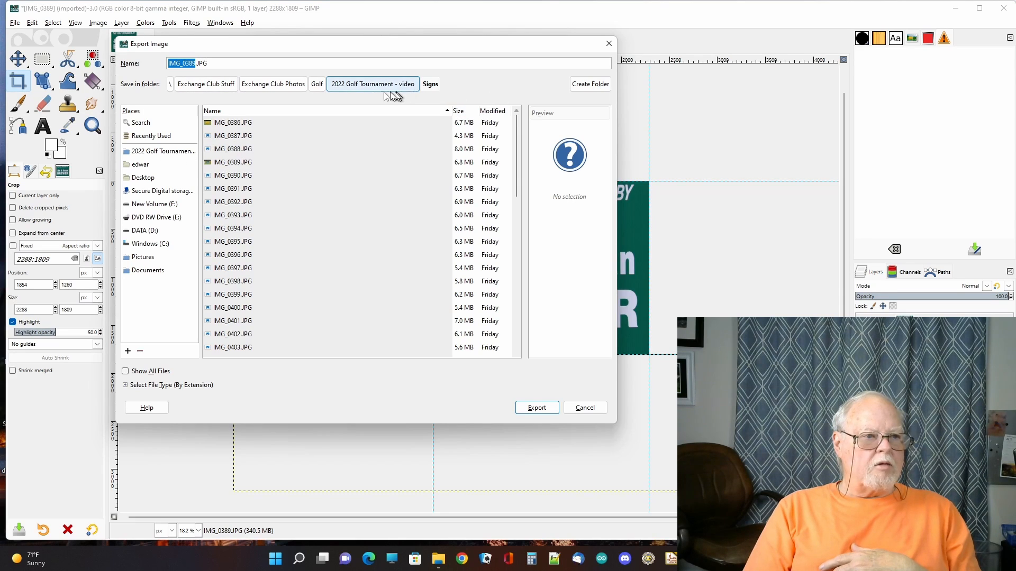
{"action": "left_click", "coordinate": [362, 90]}
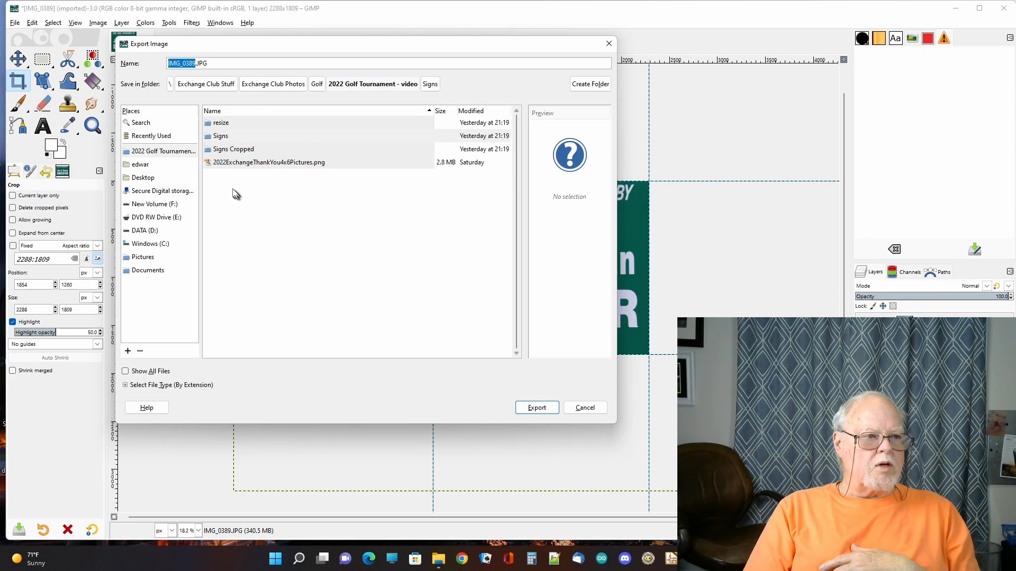
{"action": "double_click", "coordinate": [234, 149]}
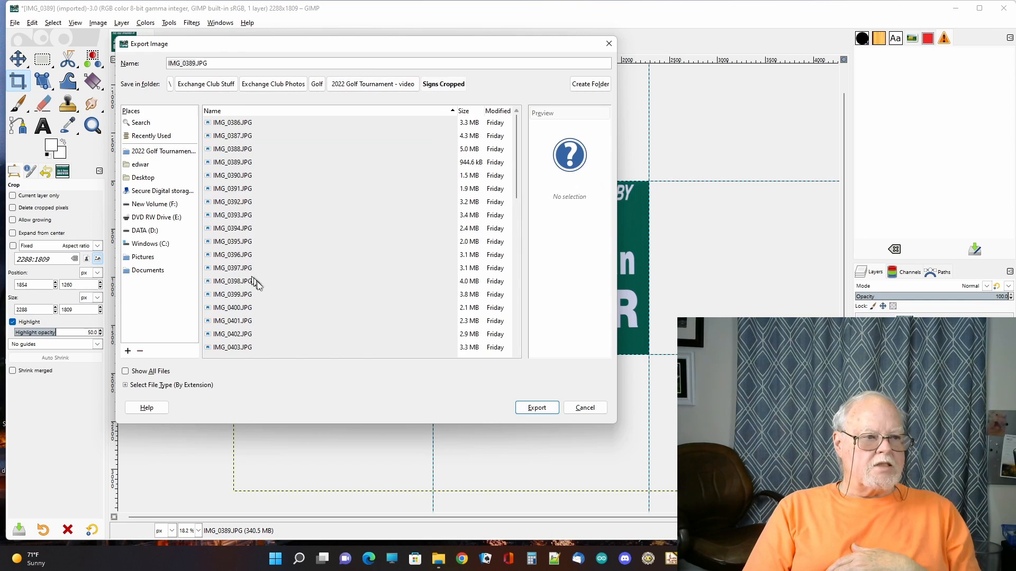
{"action": "left_click", "coordinate": [535, 410]}
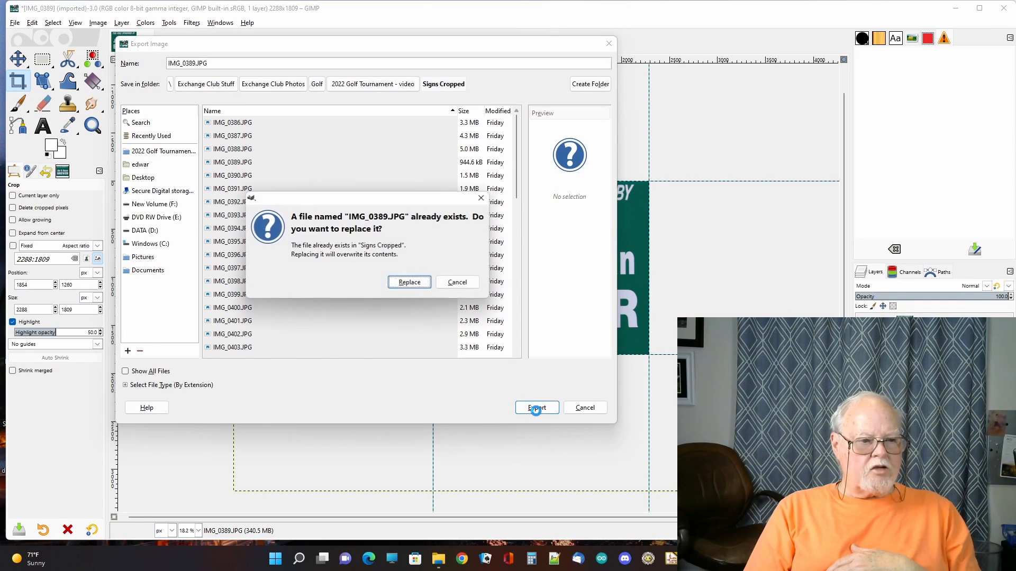
{"action": "left_click", "coordinate": [416, 282]}
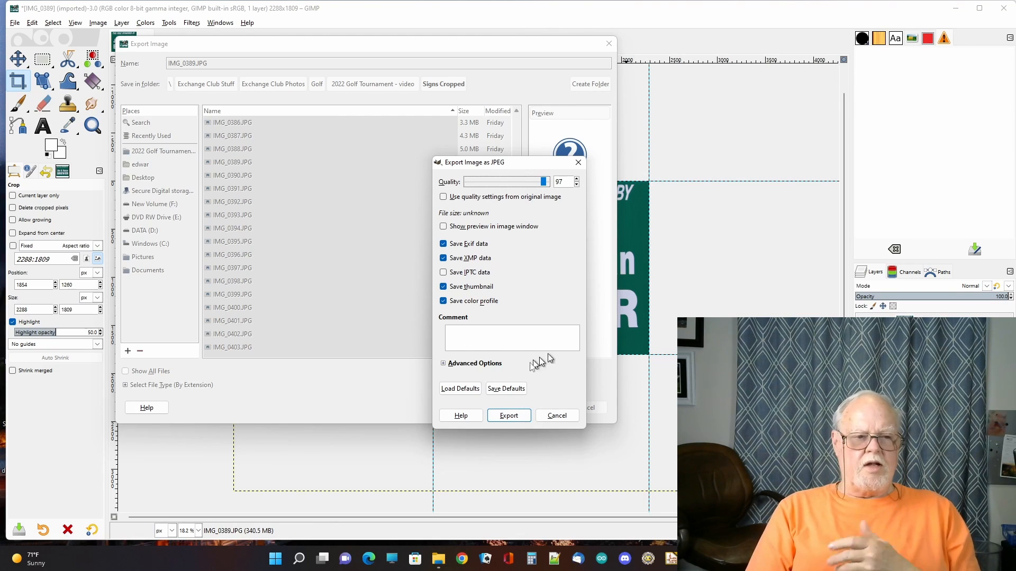
{"action": "left_click", "coordinate": [518, 421]}
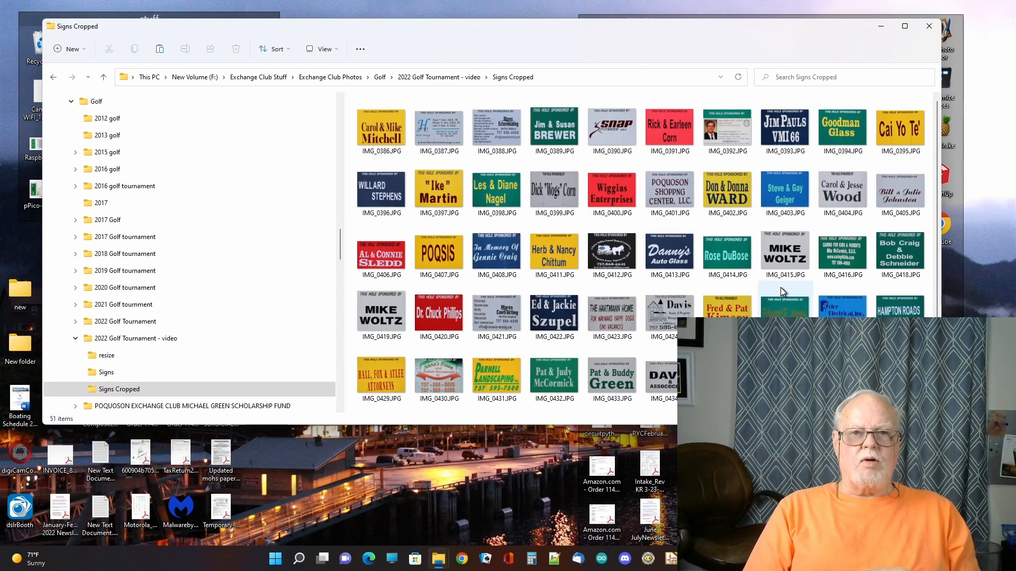
Step: Open IMG_0386.JPG from the Signs Cropped folder full screen and look through the cropped sign images up to IMG_0398.JPG
{"action": "left_click", "coordinate": [372, 132]}
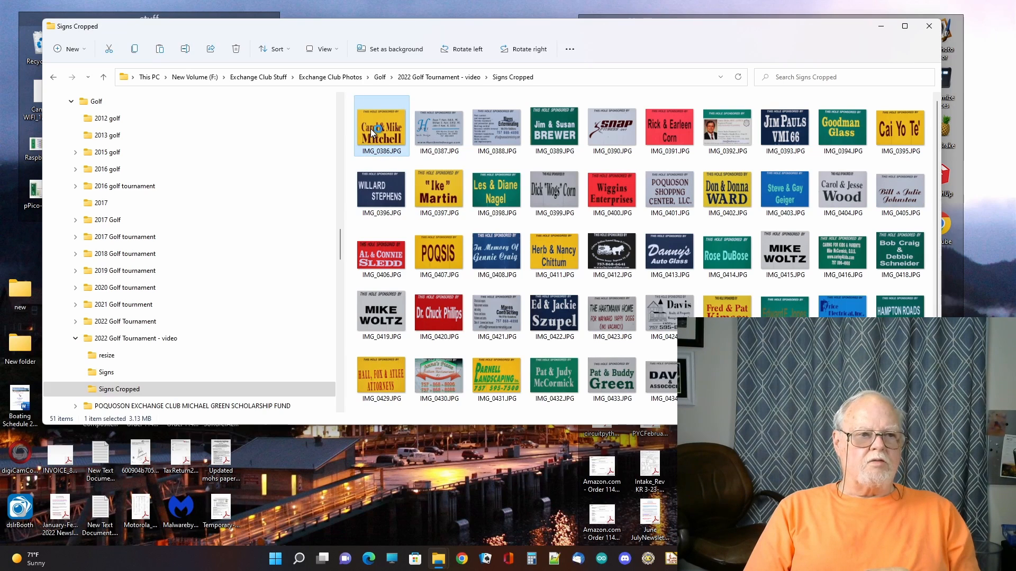
{"action": "double_click", "coordinate": [372, 132]}
{"action": "key", "text": "Right"}
{"action": "key", "text": "Right"}
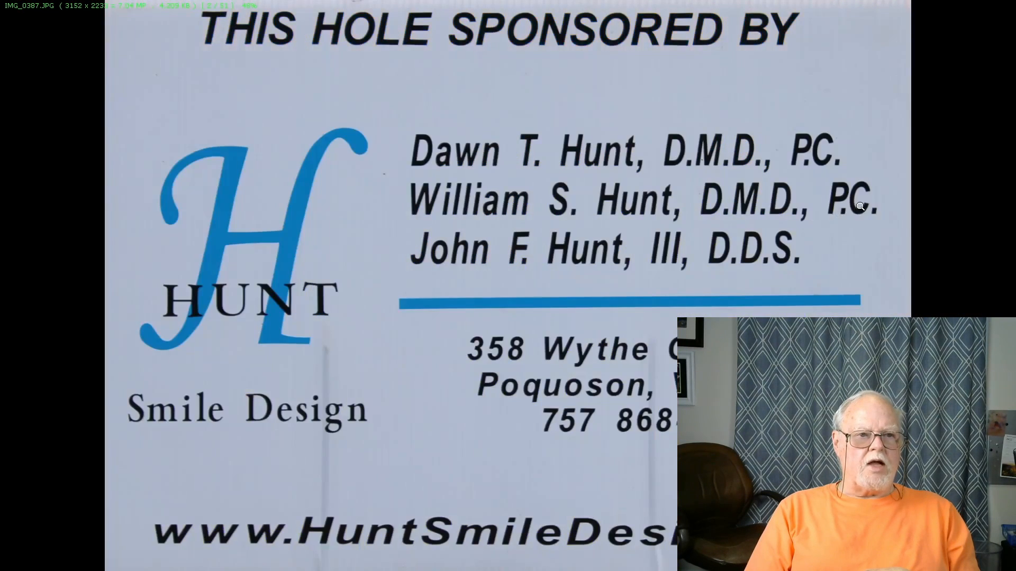
{"action": "key", "text": "Right"}
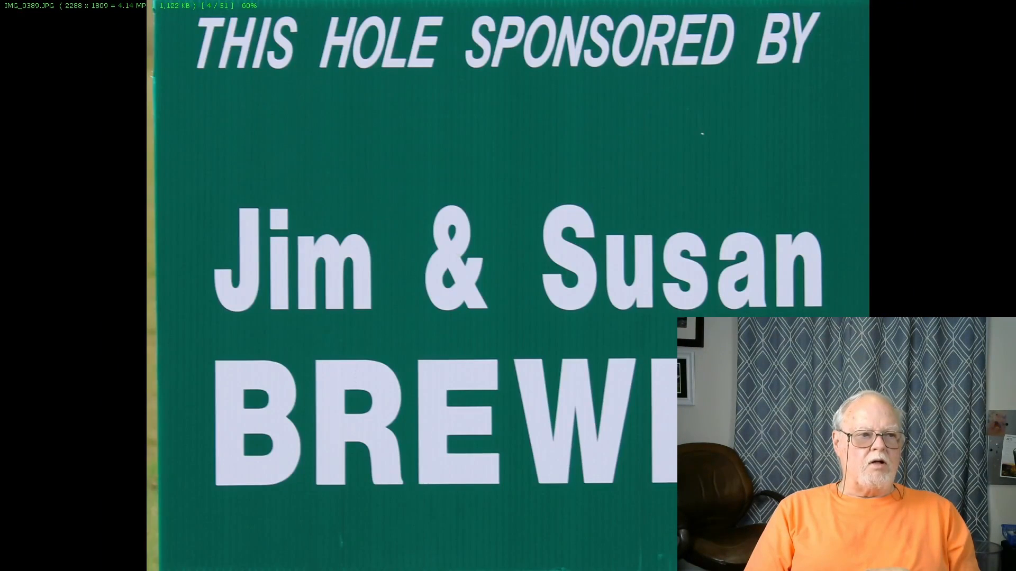
{"action": "key", "text": "Right"}
{"action": "key", "text": "Right"}
{"action": "key", "text": "Right"}
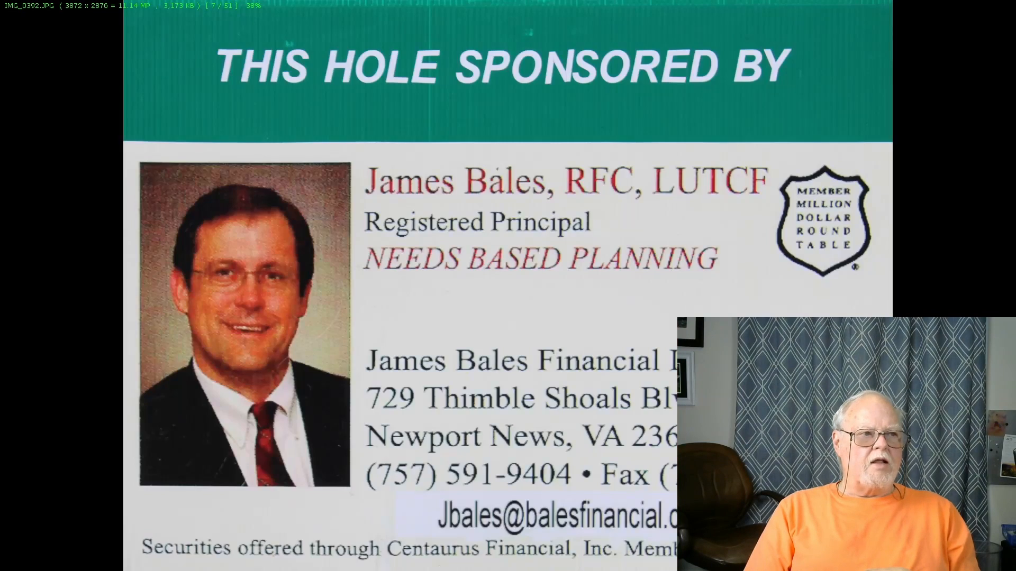
{"action": "key", "text": "Right"}
{"action": "key", "text": "Right"}
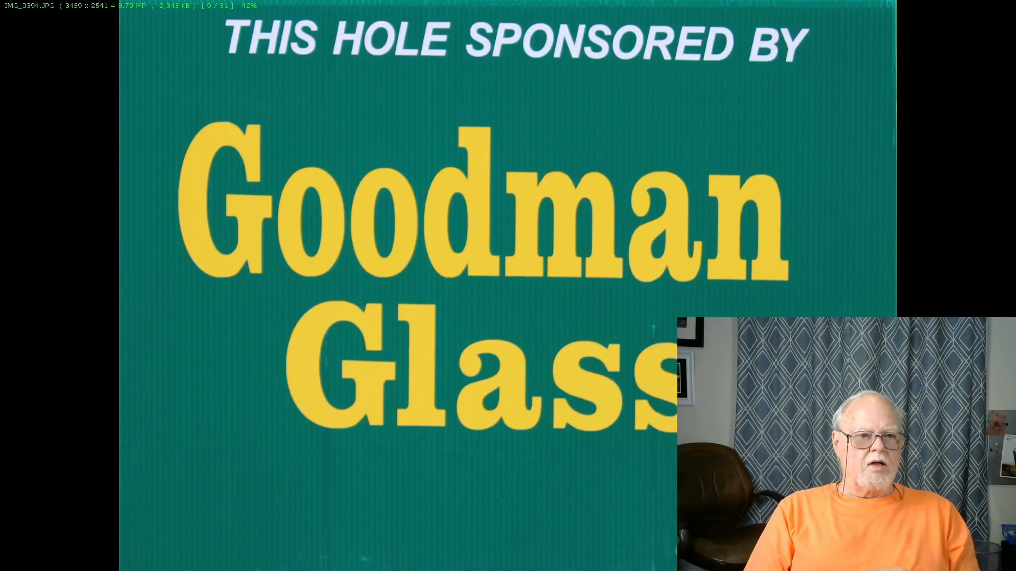
{"action": "key", "text": "Right"}
{"action": "key", "text": "Right"}
{"action": "key", "text": "Right"}
{"action": "key", "text": "Right"}
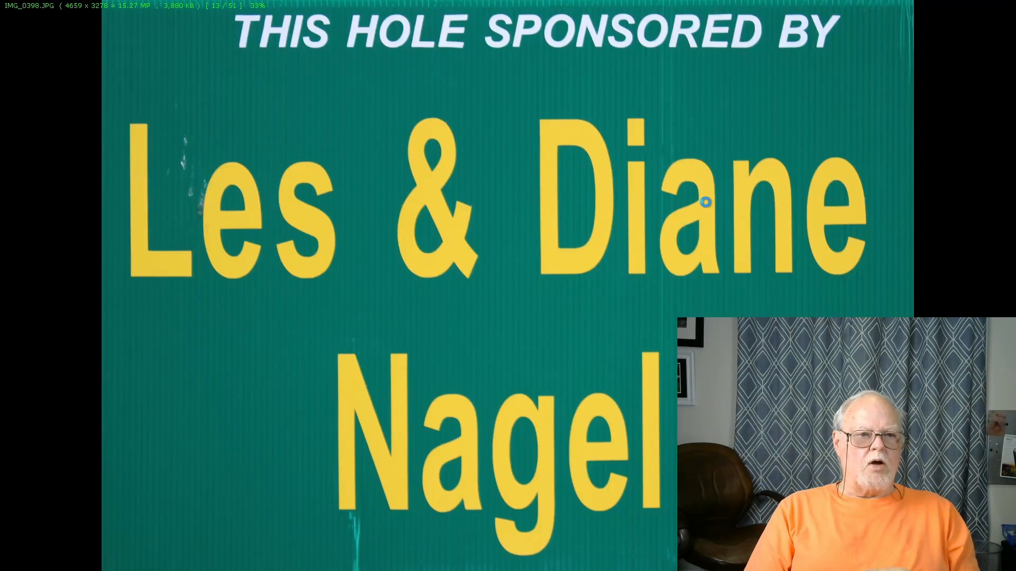
Step: View the next cropped sign image, IMG_0399.JPG, and close the full-screen viewer
{"action": "key", "text": "Right"}
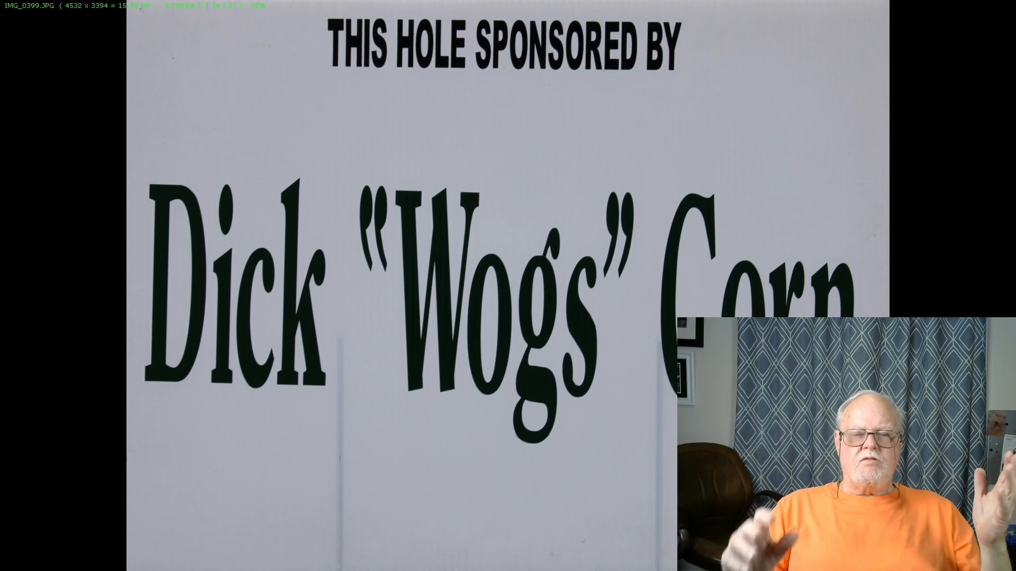
{"action": "mouse_move", "coordinate": [661, 17]}
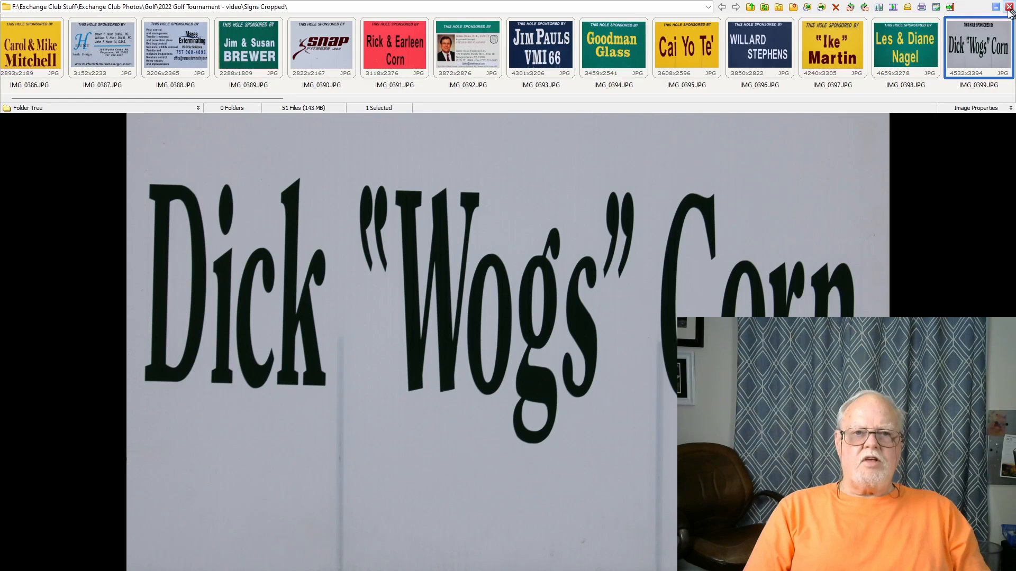
{"action": "left_click", "coordinate": [1009, 7]}
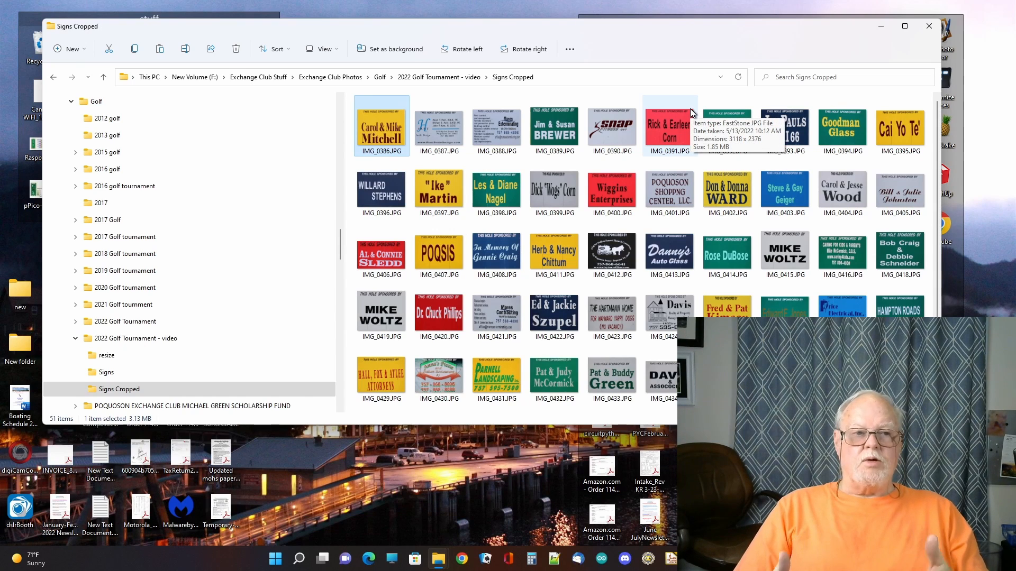
Step: Open IMG_0386.JPG from the Signs Cropped folder and switch the image viewer to its browser view
{"action": "double_click", "coordinate": [375, 122]}
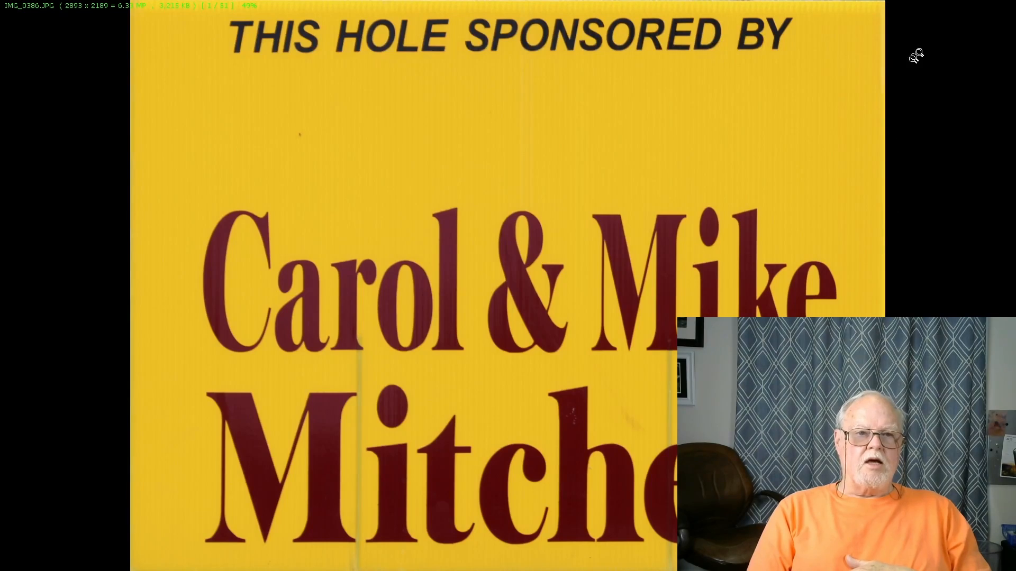
{"action": "right_click", "coordinate": [925, 209]}
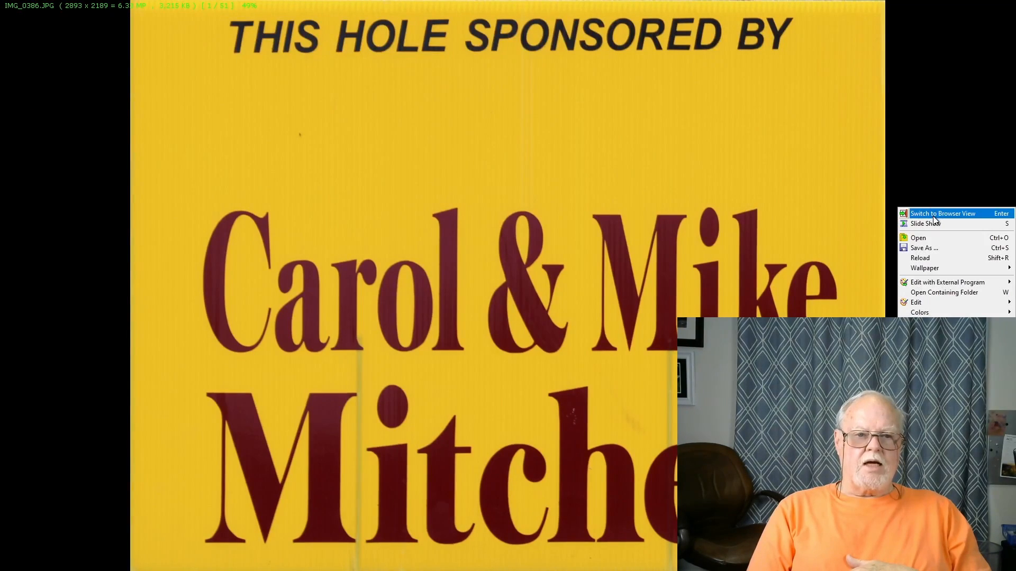
{"action": "left_click", "coordinate": [932, 215]}
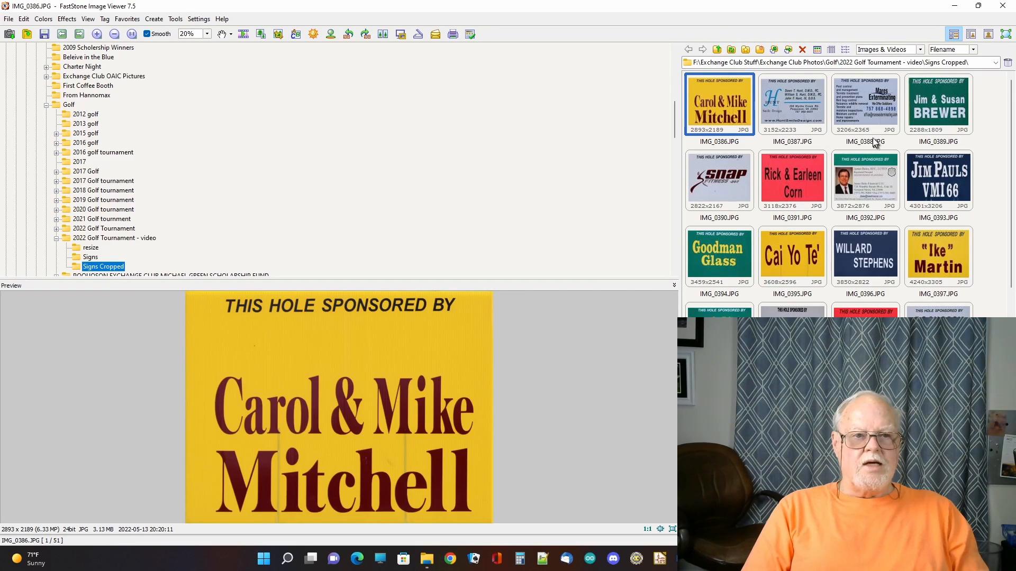
Step: Start a batch image conversion and add all files of the Signs Cropped folder to the input list, replacing the duplicate IMG_0386.JPG entry
{"action": "mouse_move", "coordinate": [913, 176]}
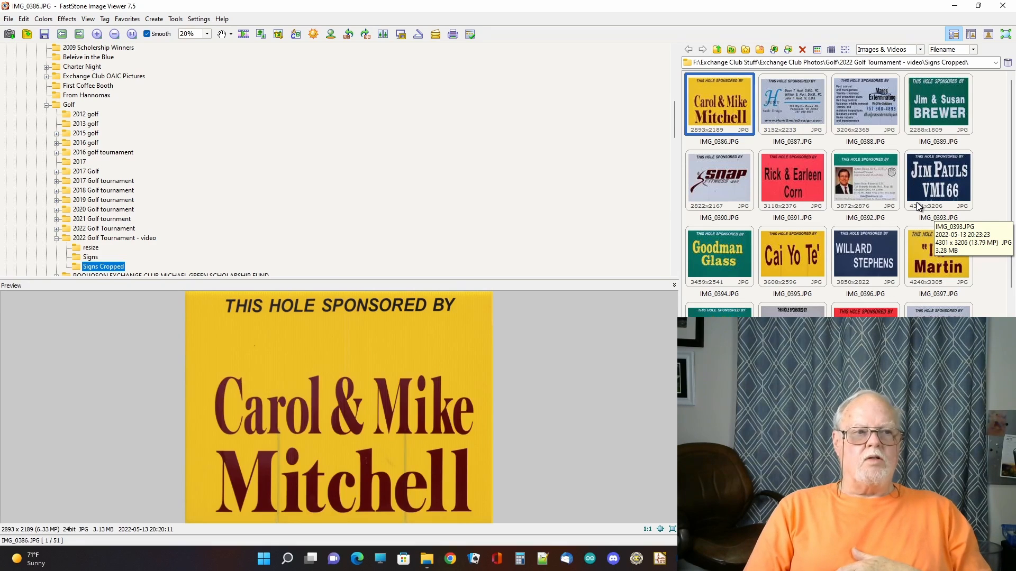
{"action": "left_click", "coordinate": [176, 19]}
{"action": "left_click", "coordinate": [192, 32]}
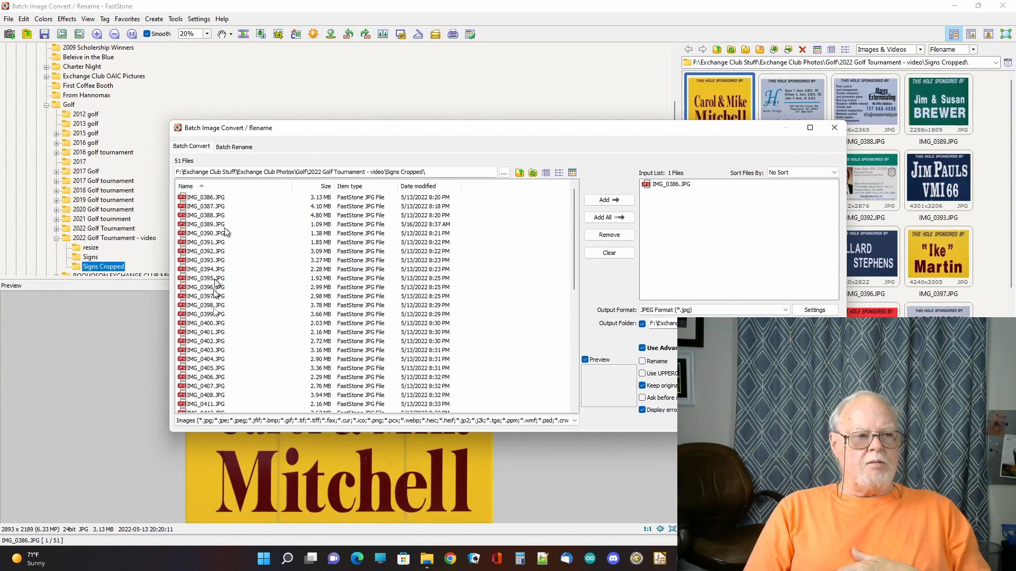
{"action": "left_click", "coordinate": [609, 219]}
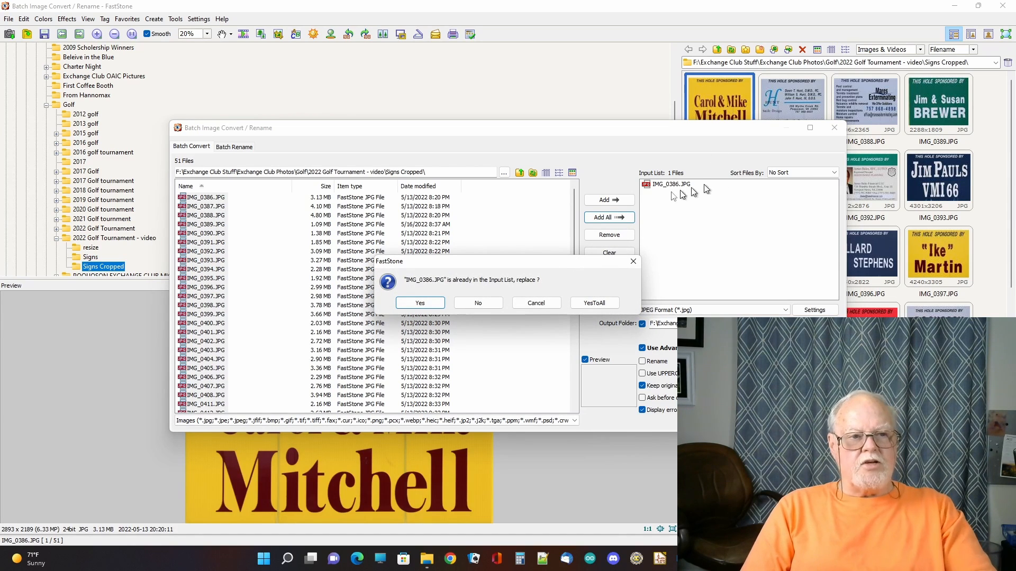
{"action": "left_click", "coordinate": [429, 303]}
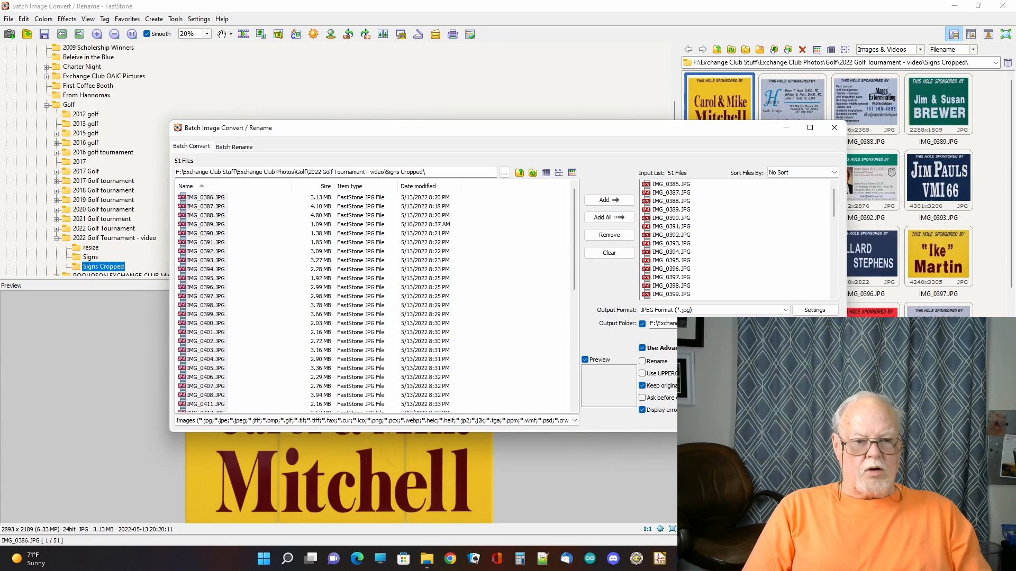
Step: Set the batch output folder to the resize folder inside 2022 Golf Tournament - video
{"action": "left_click", "coordinate": [817, 323]}
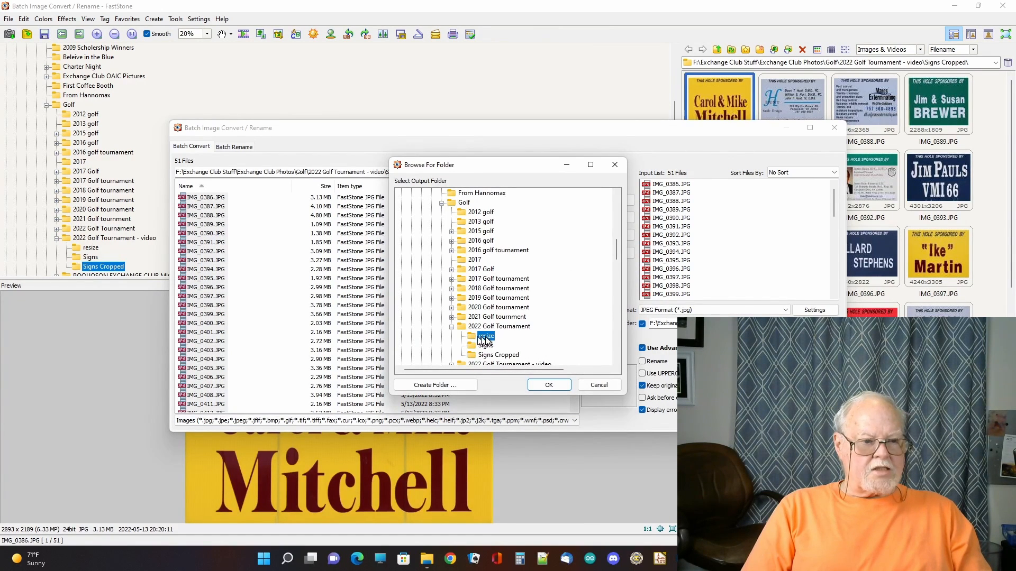
{"action": "scroll", "coordinate": [482, 341], "scroll_direction": "down", "scroll_amount": 1}
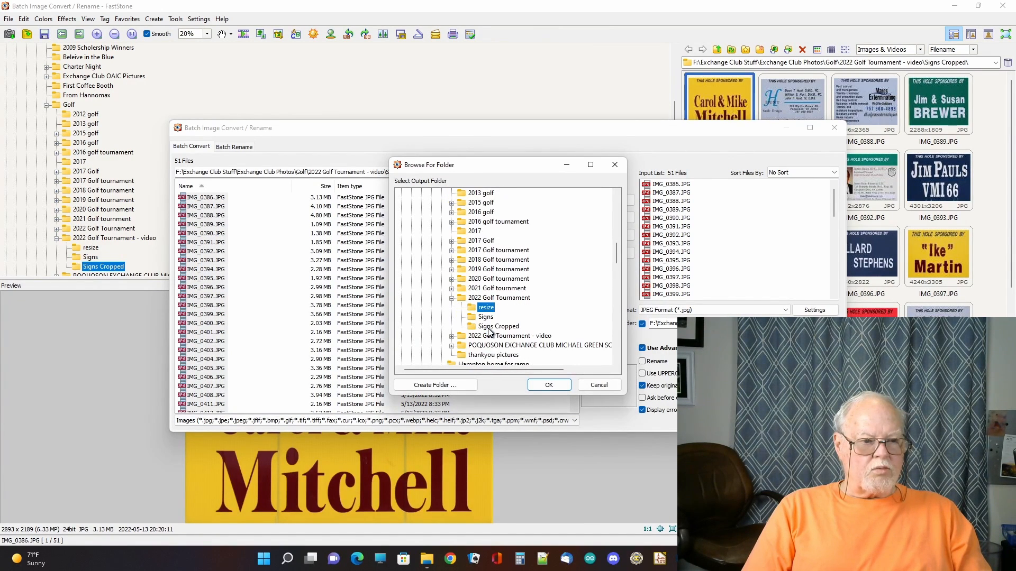
{"action": "left_click", "coordinate": [452, 336]}
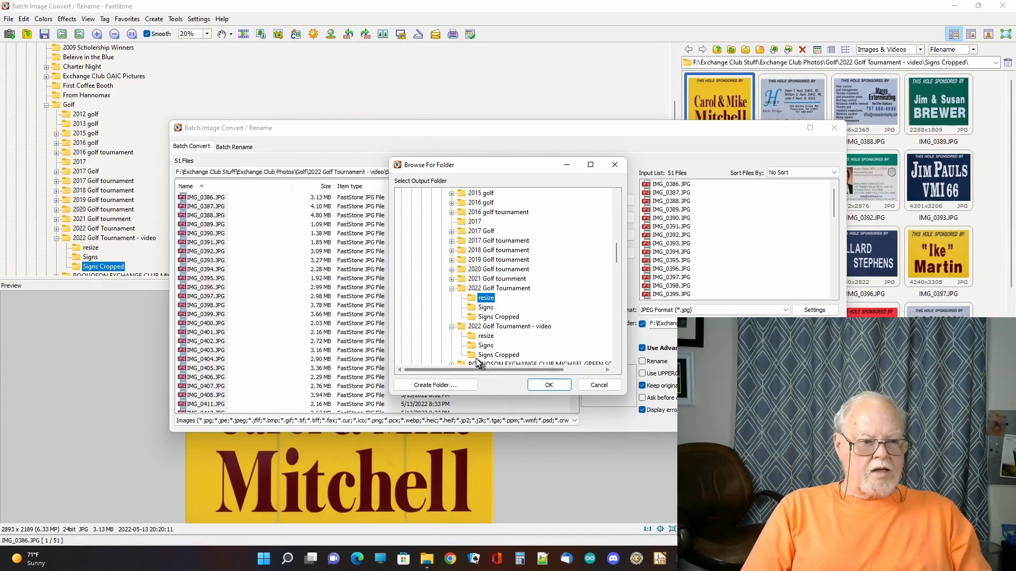
{"action": "left_click", "coordinate": [479, 337]}
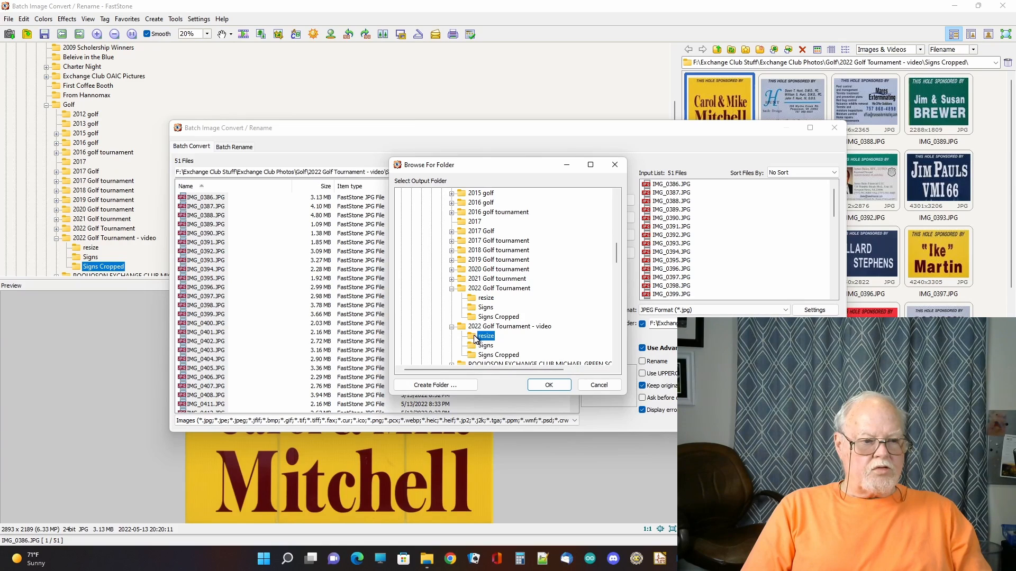
{"action": "left_click", "coordinate": [550, 384]}
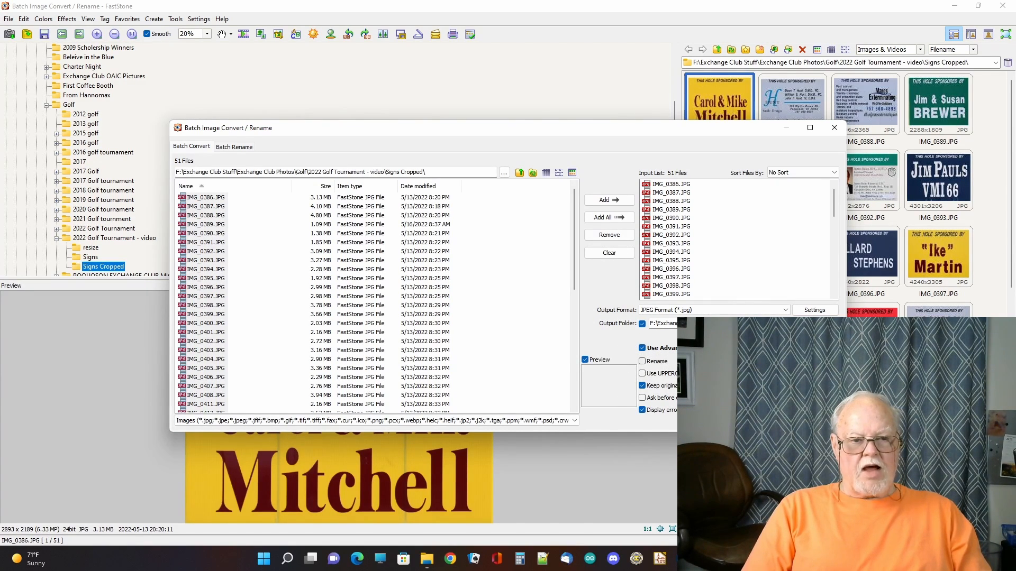
Step: Run the batch conversion with advanced options resizing the height to exactly 600 pixels and setting X and Y DPI to 300
{"action": "left_click", "coordinate": [793, 348]}
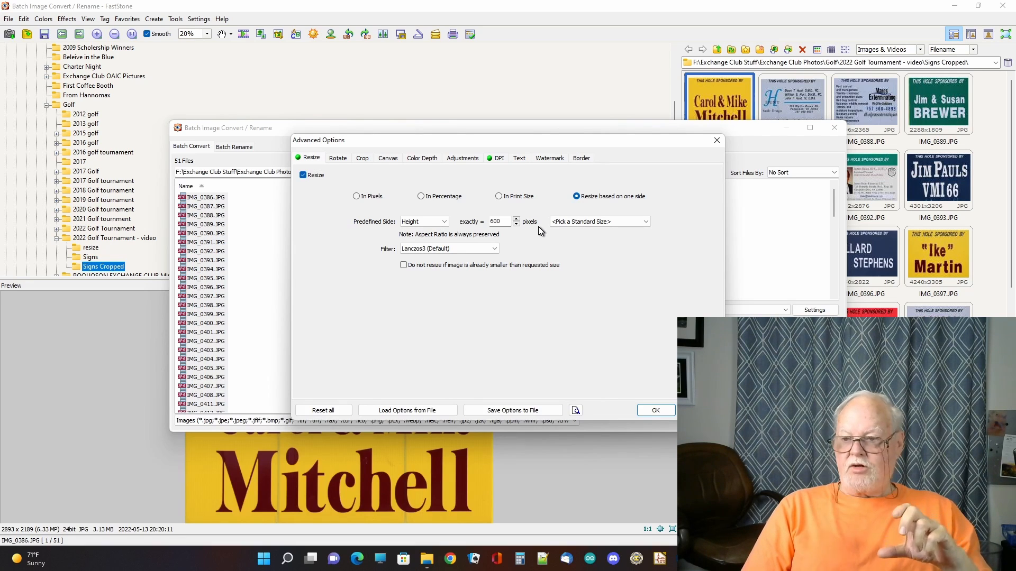
{"action": "left_click", "coordinate": [500, 158]}
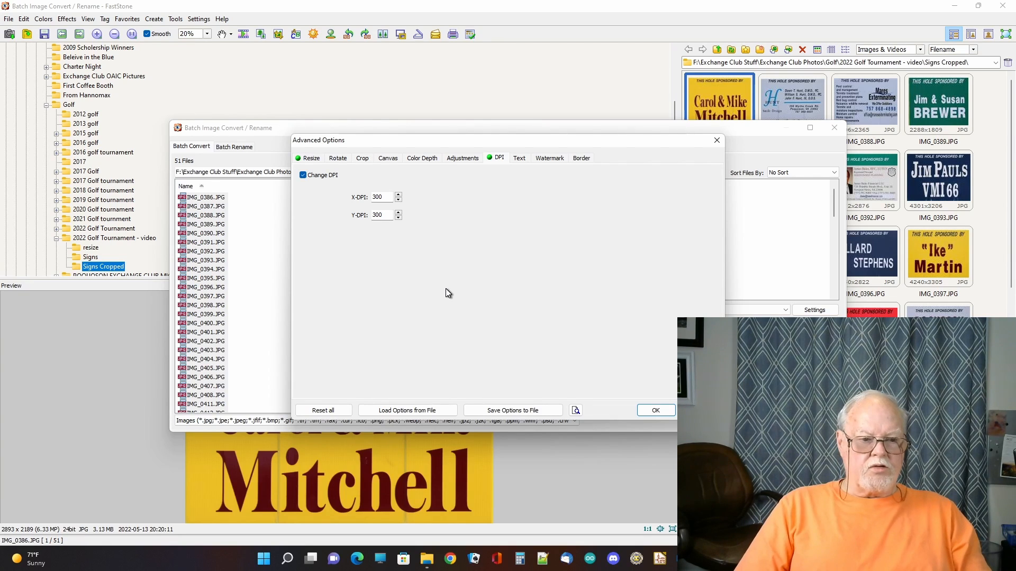
{"action": "left_click", "coordinate": [656, 411]}
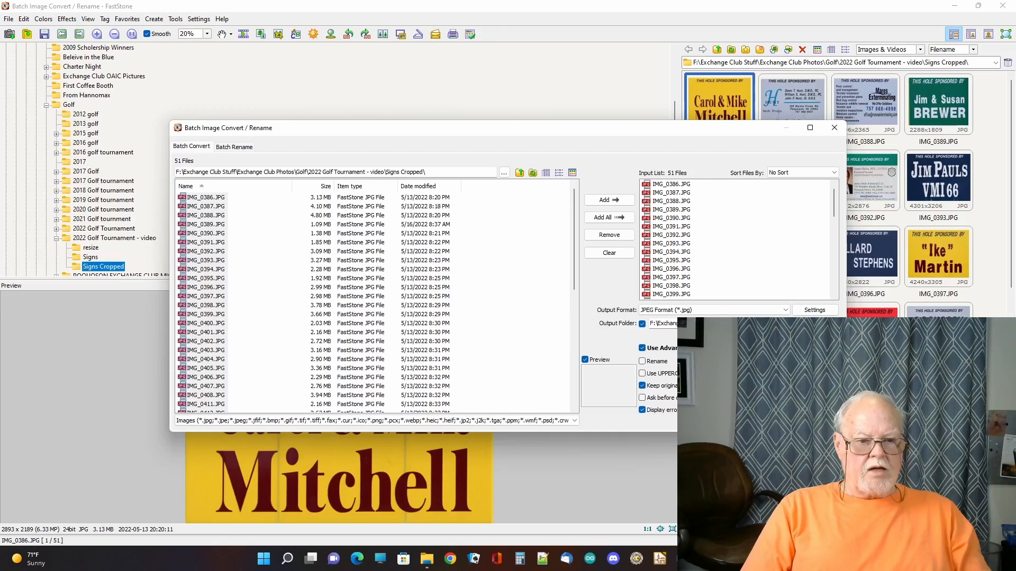
{"action": "left_click", "coordinate": [810, 403]}
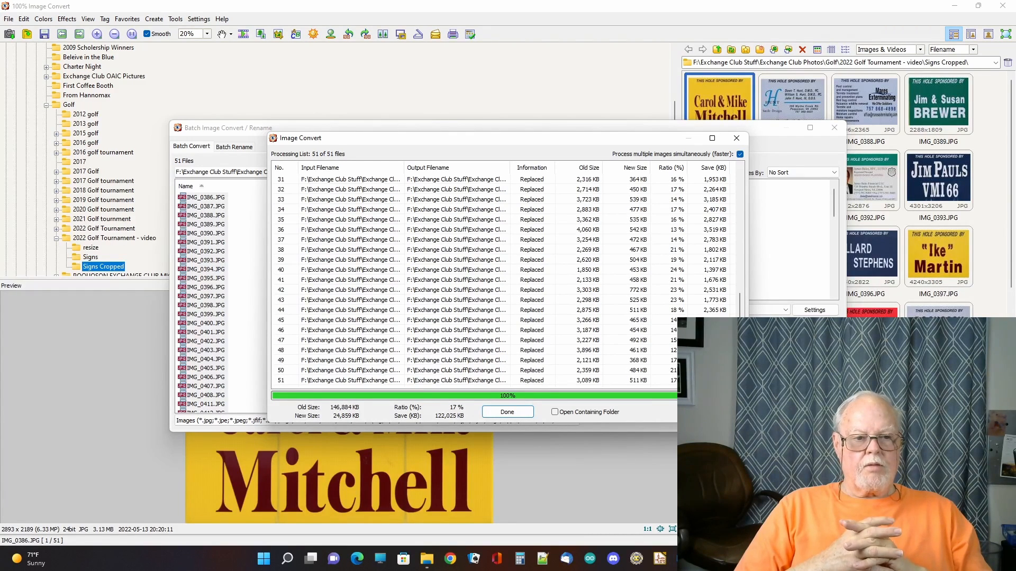
{"action": "left_click", "coordinate": [736, 137]}
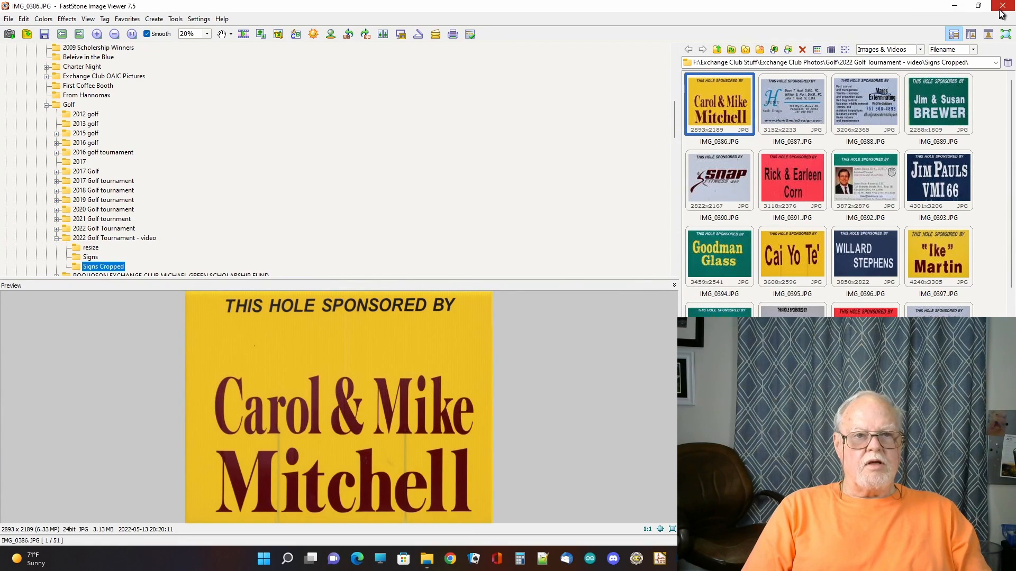
Step: Check the converted sign images in the resize folder of 2022 Golf Tournament - video and close the image viewer
{"action": "left_click", "coordinate": [877, 64]}
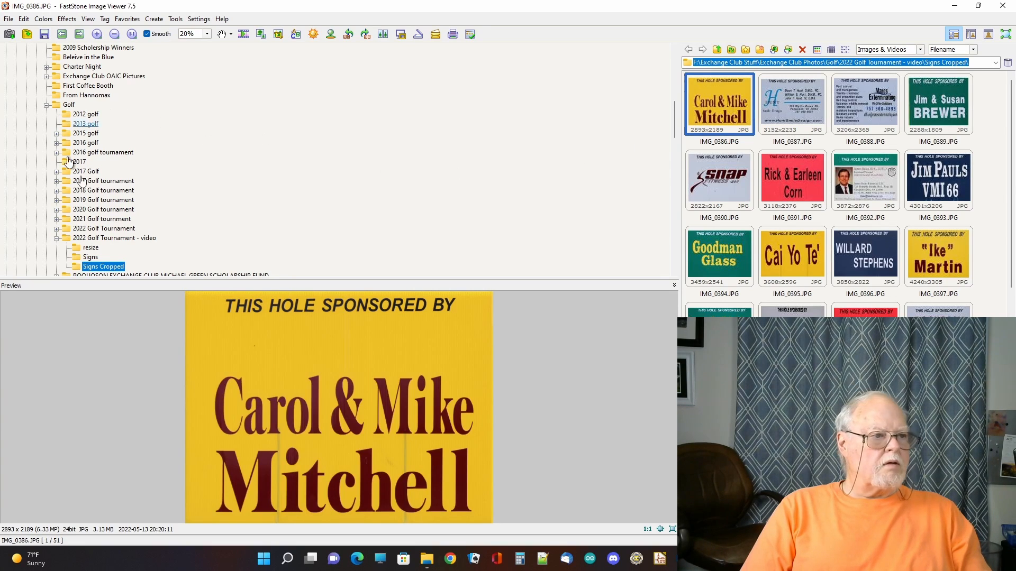
{"action": "left_click", "coordinate": [90, 249]}
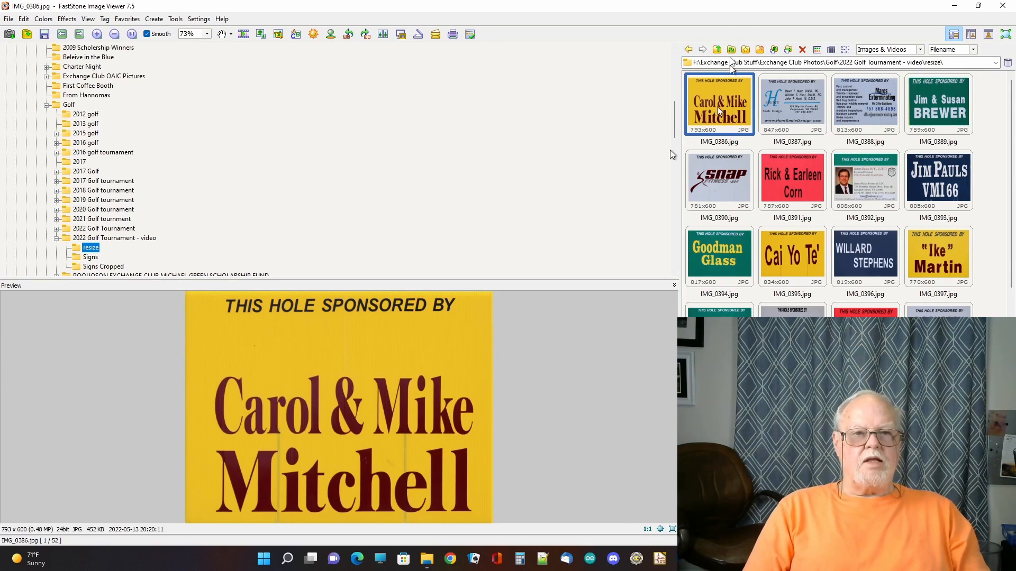
{"action": "left_click", "coordinate": [1002, 6]}
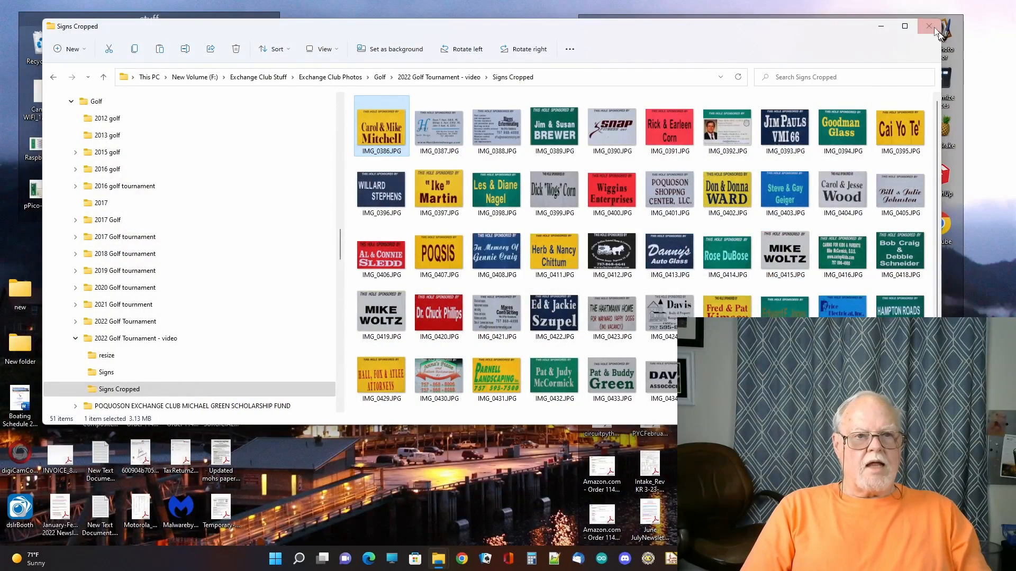